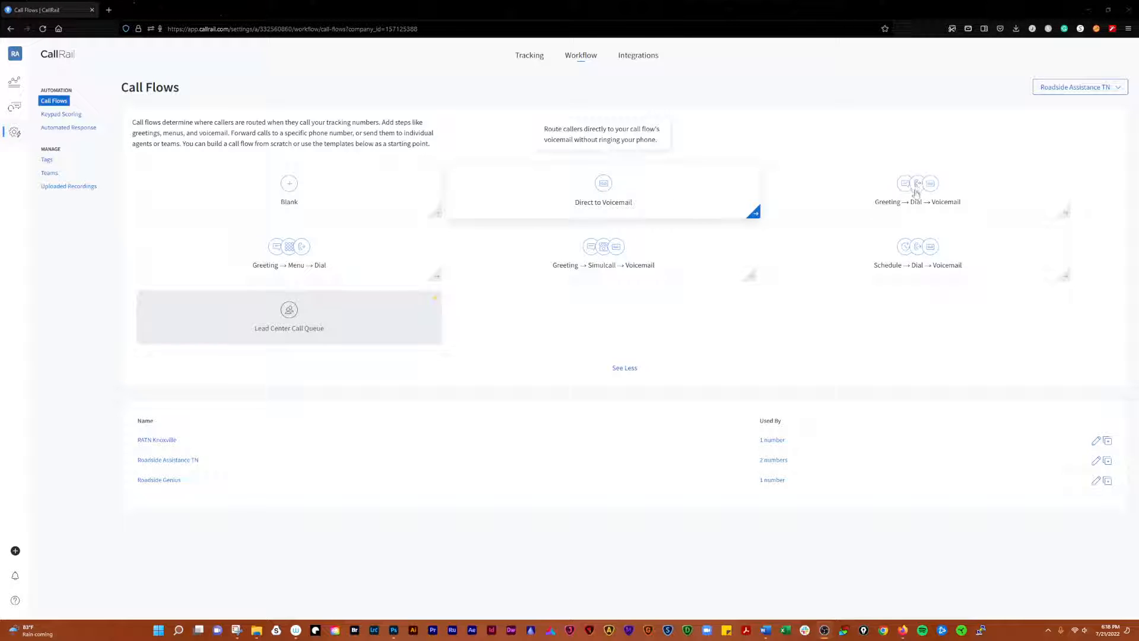
Dismiss the Lead Center upgrade prompt
mouse_move(915, 187)
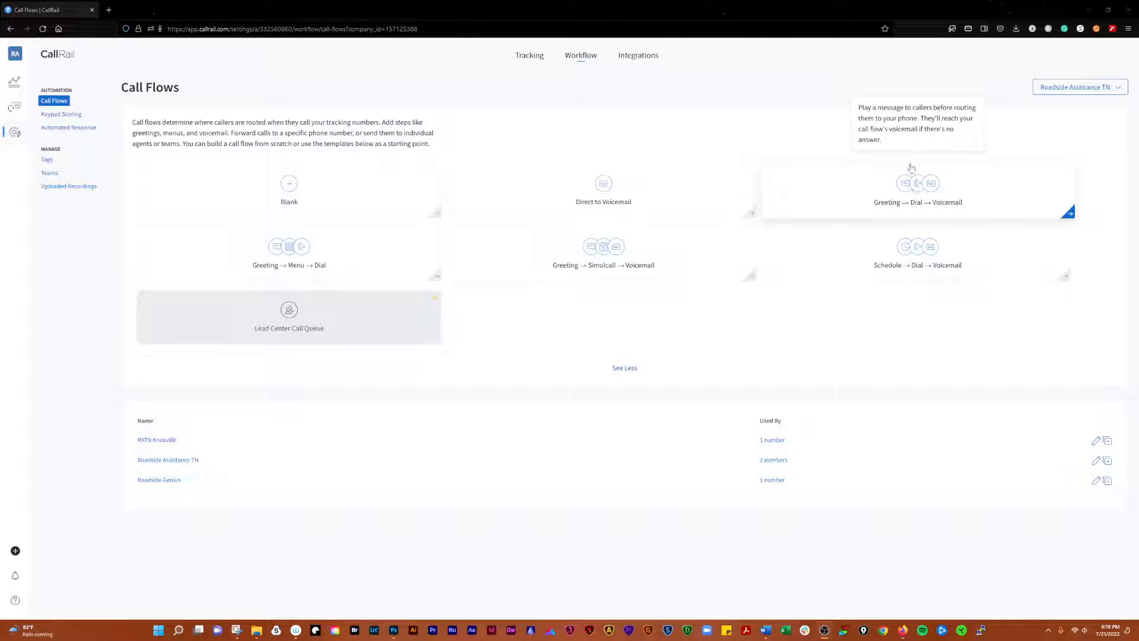
mouse_move(274, 263)
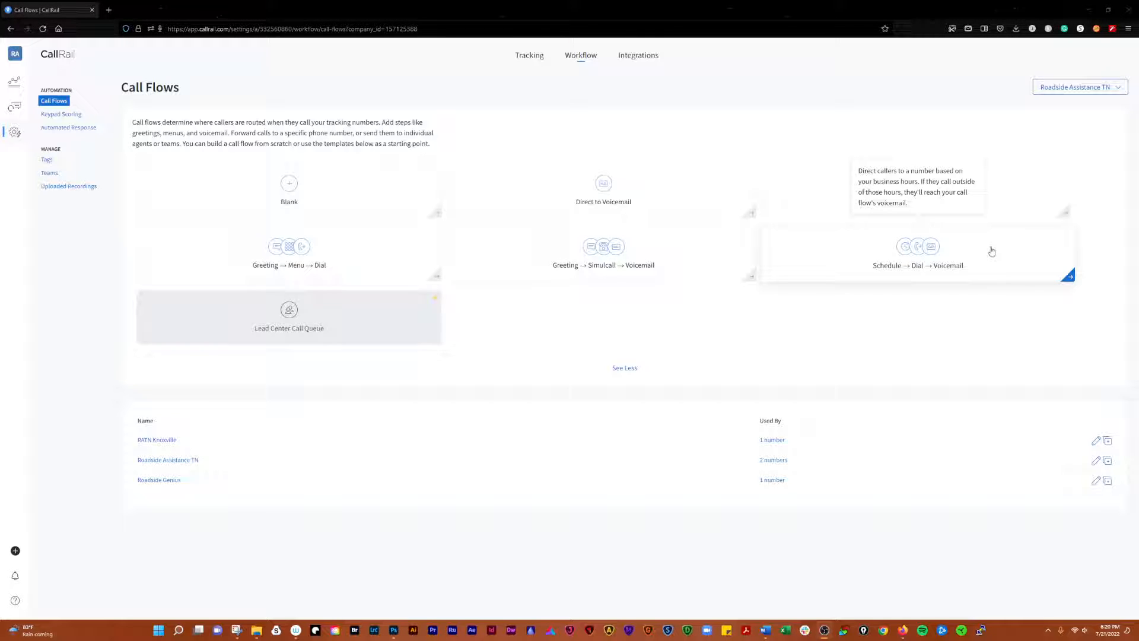
mouse_move(246, 321)
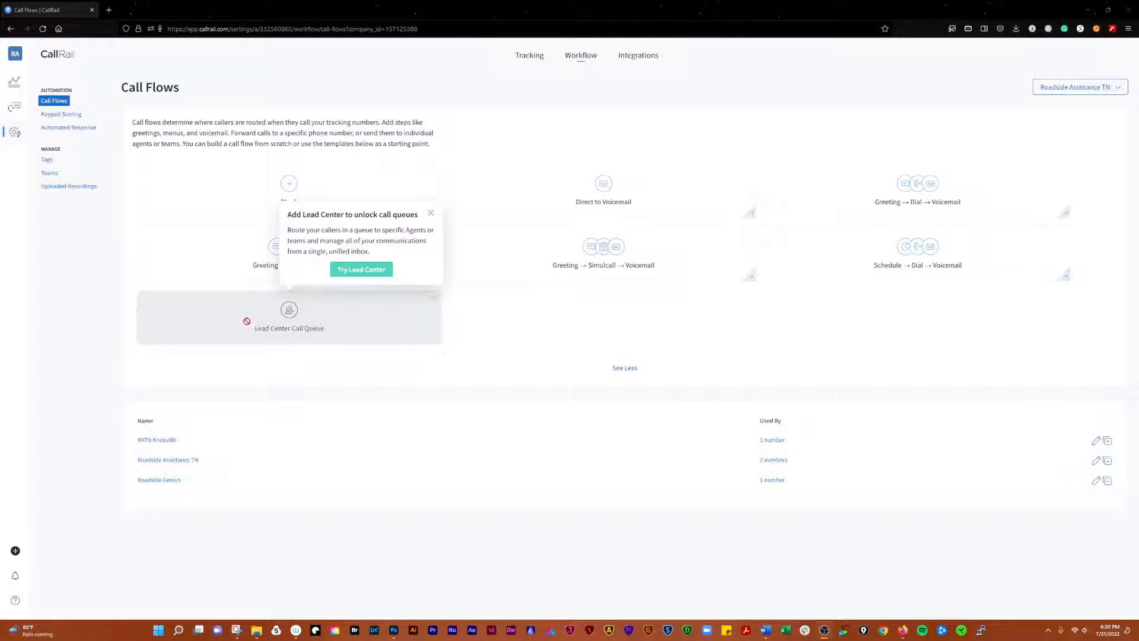
click(431, 214)
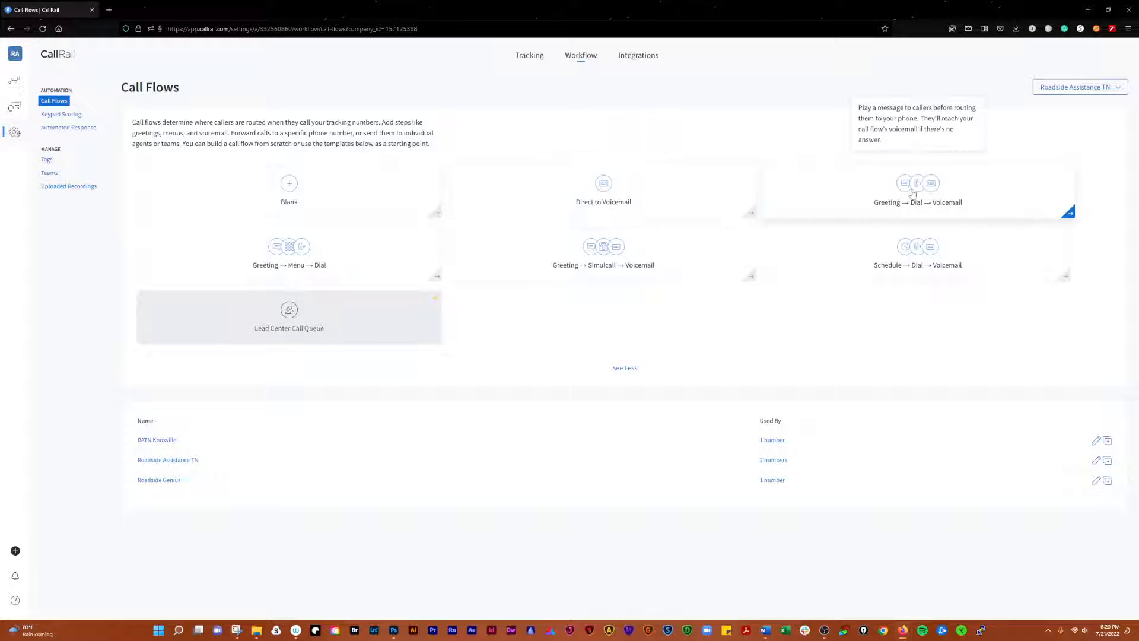
Start a blank call flow named 'Test Call Floww' with Record Calls switched on
click(294, 191)
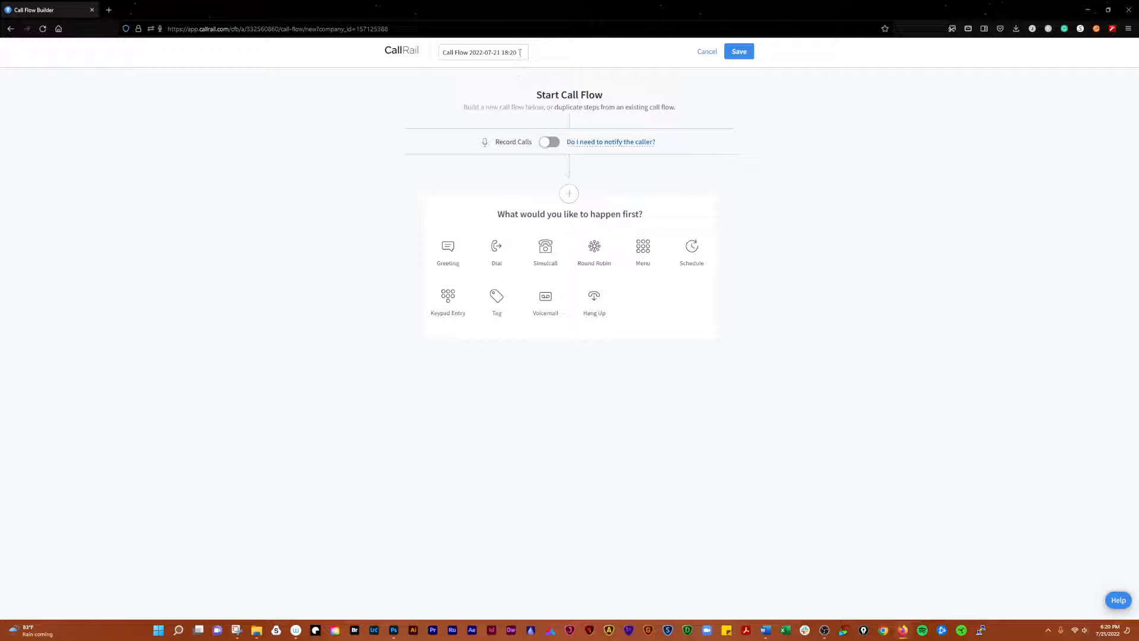
drag(520, 52, 431, 58)
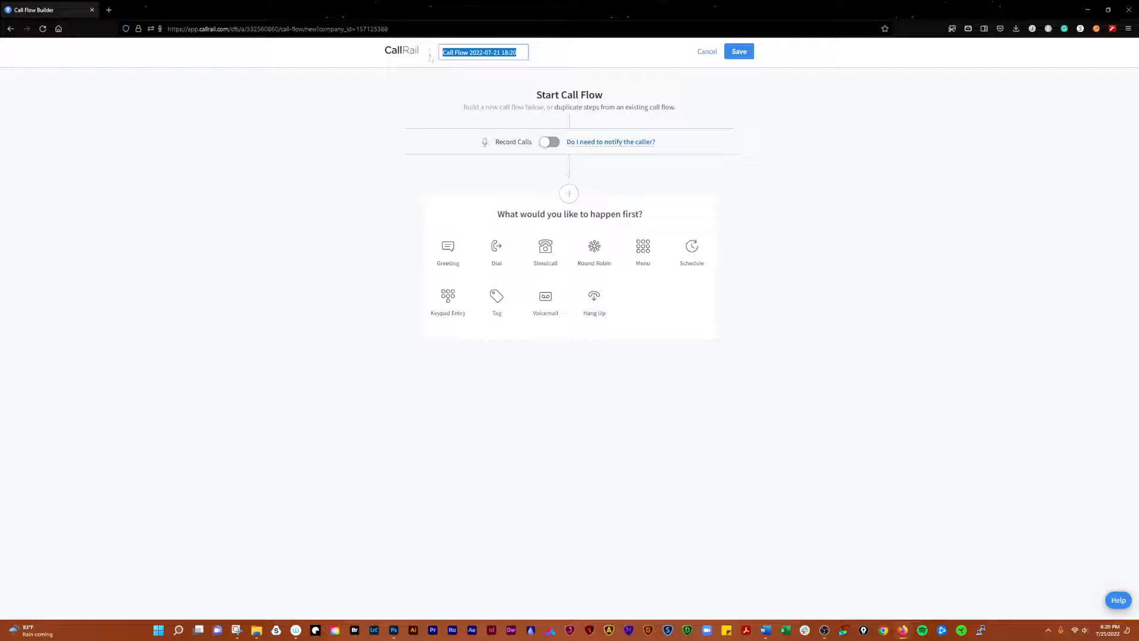
text(Test Call Flo)
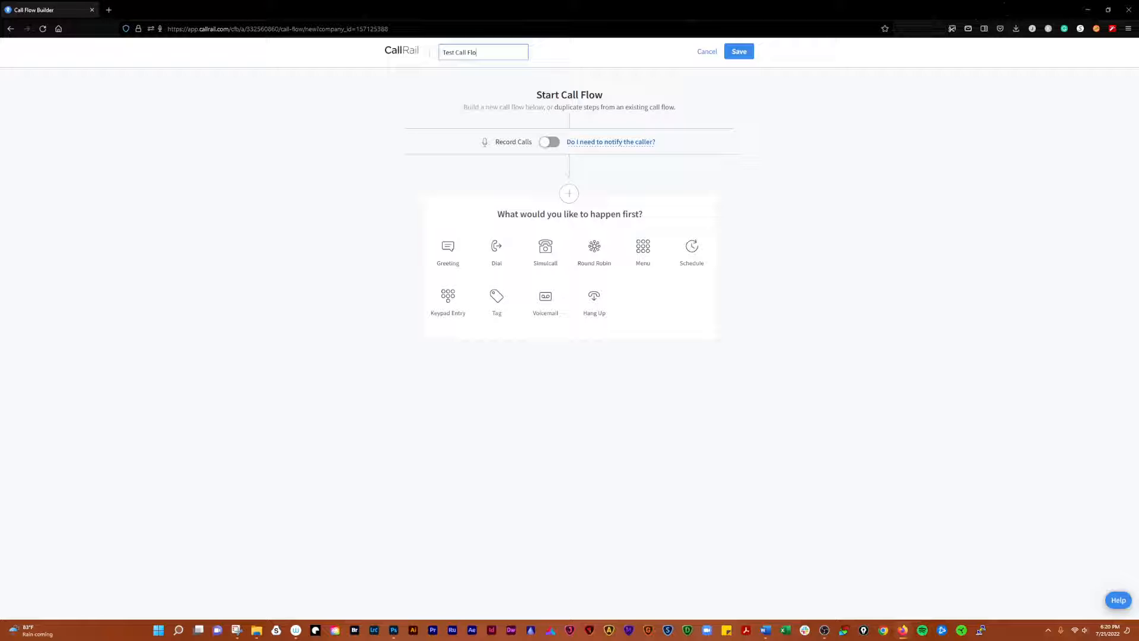
text(ww)
click(821, 151)
click(549, 144)
mouse_move(610, 145)
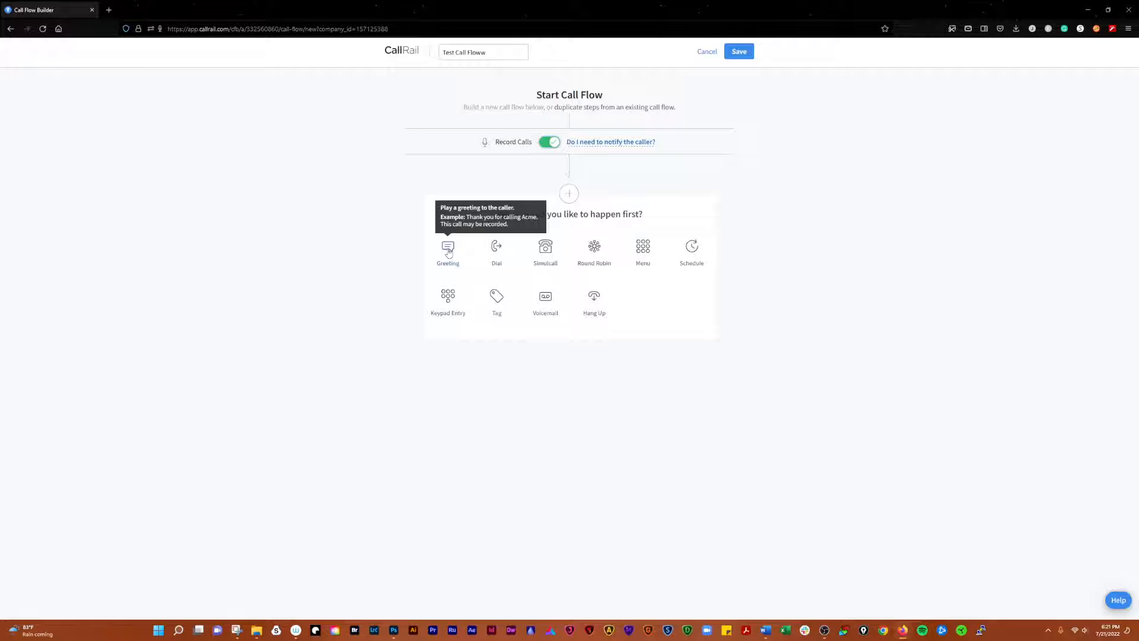
Add a Greeting reading 'This call will be recorded for quality assurance.' and keep the read-aloud message
click(449, 251)
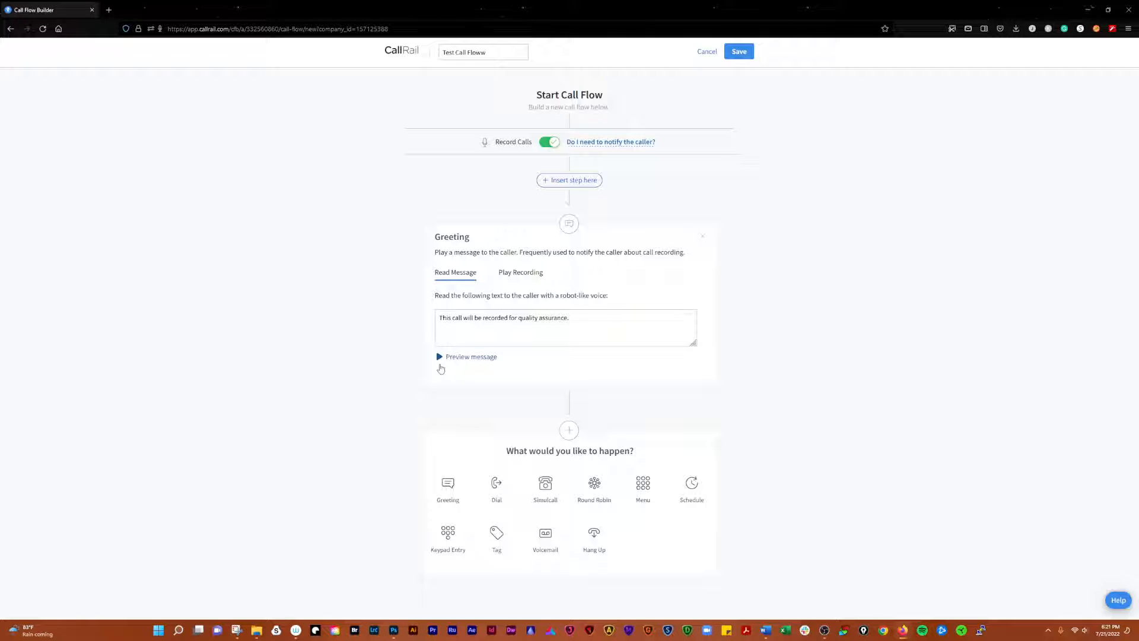
click(465, 361)
click(516, 274)
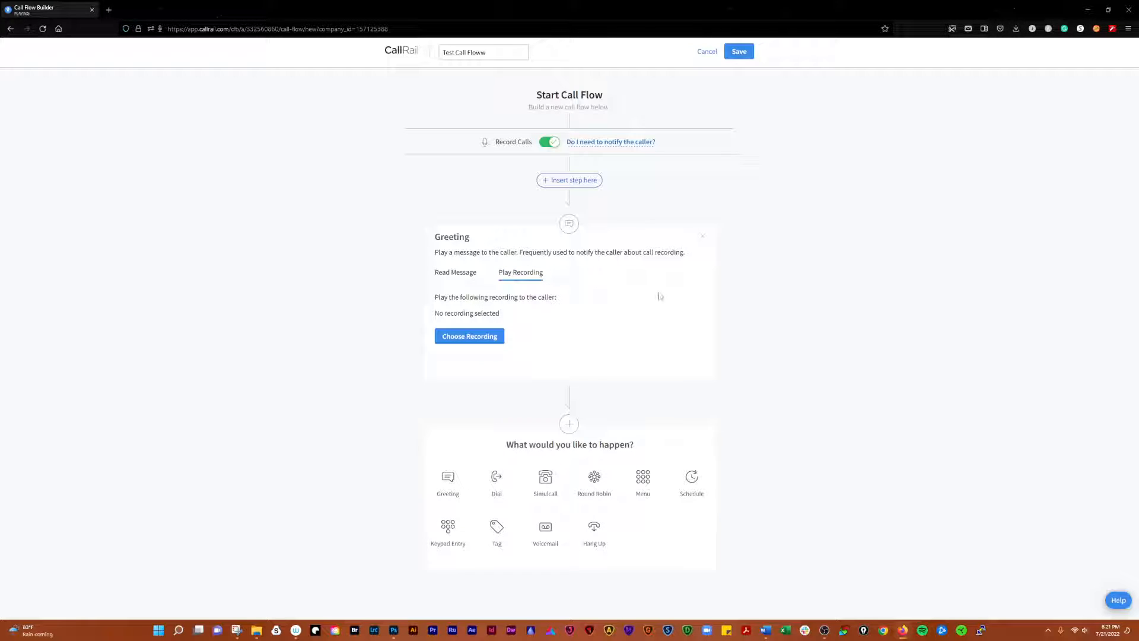
click(486, 336)
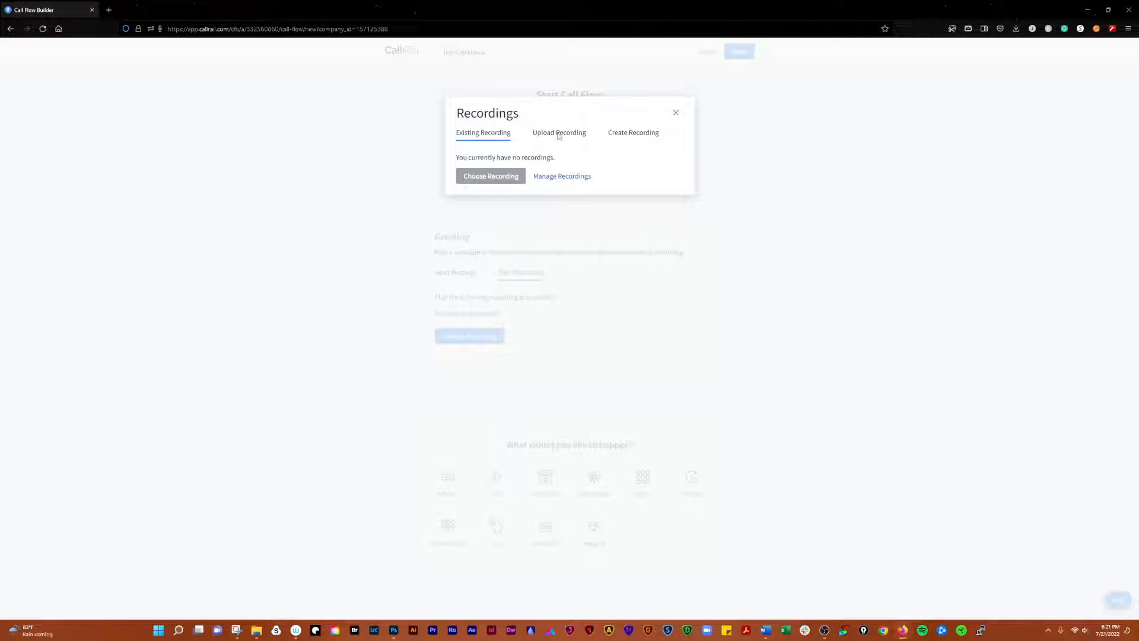
click(646, 137)
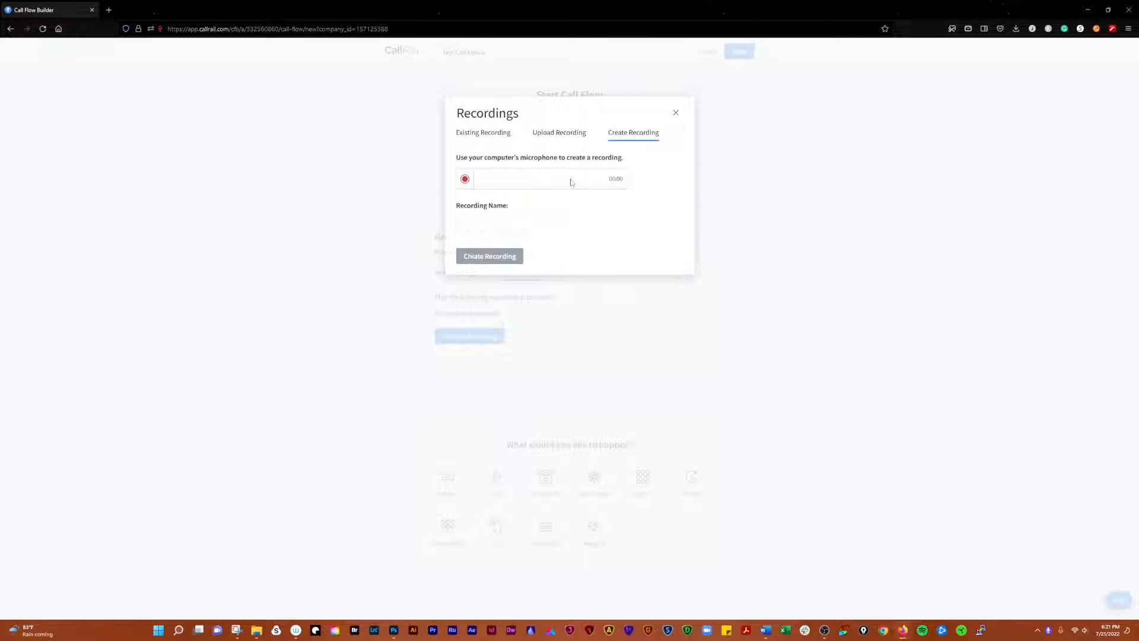
click(676, 113)
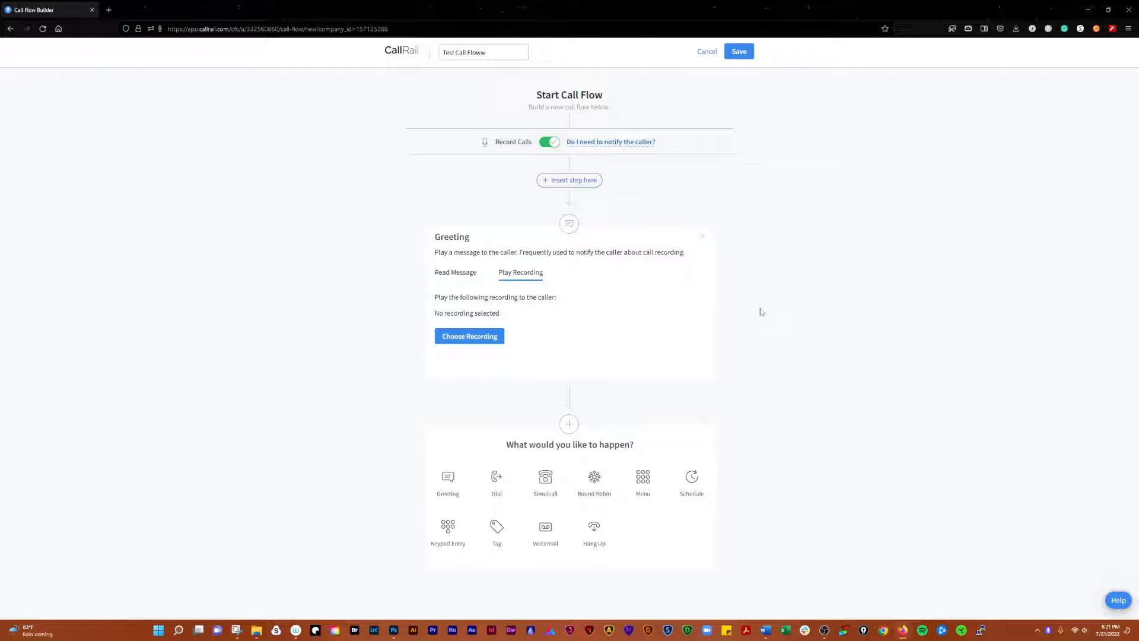
click(461, 274)
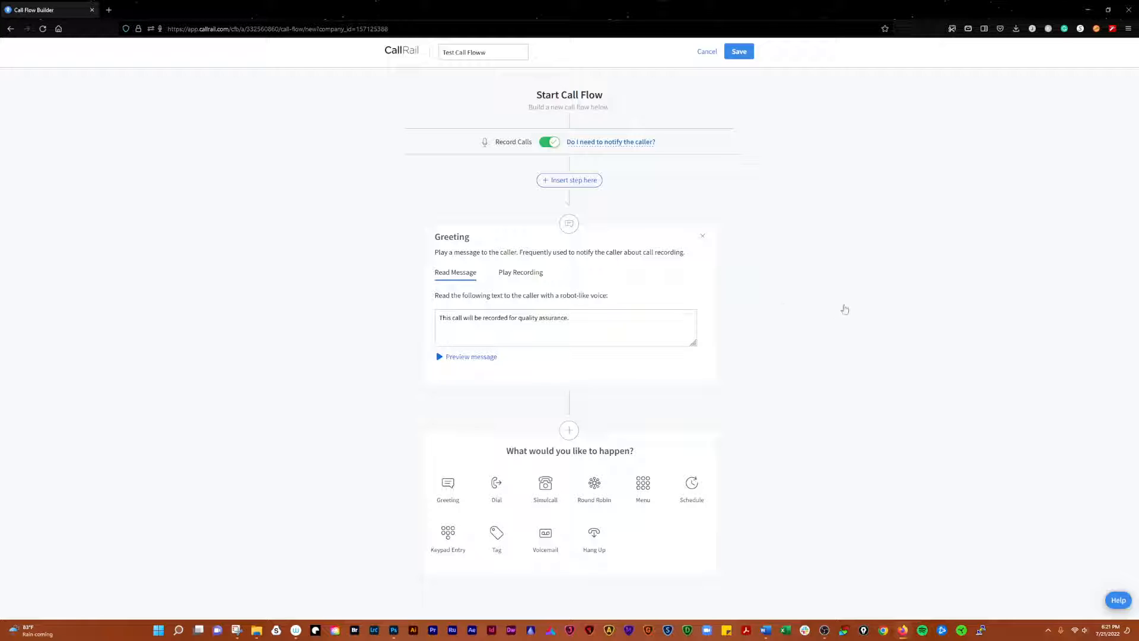
Replace the Greeting with a Dial step forwarding to a phone number rather than SIP
click(703, 235)
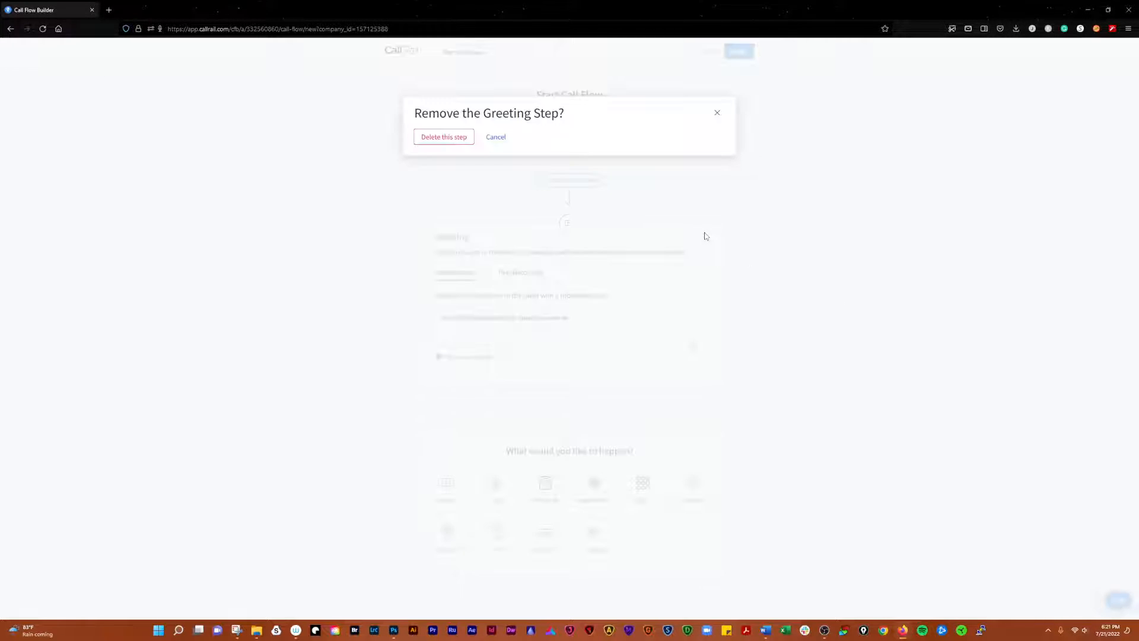
click(463, 142)
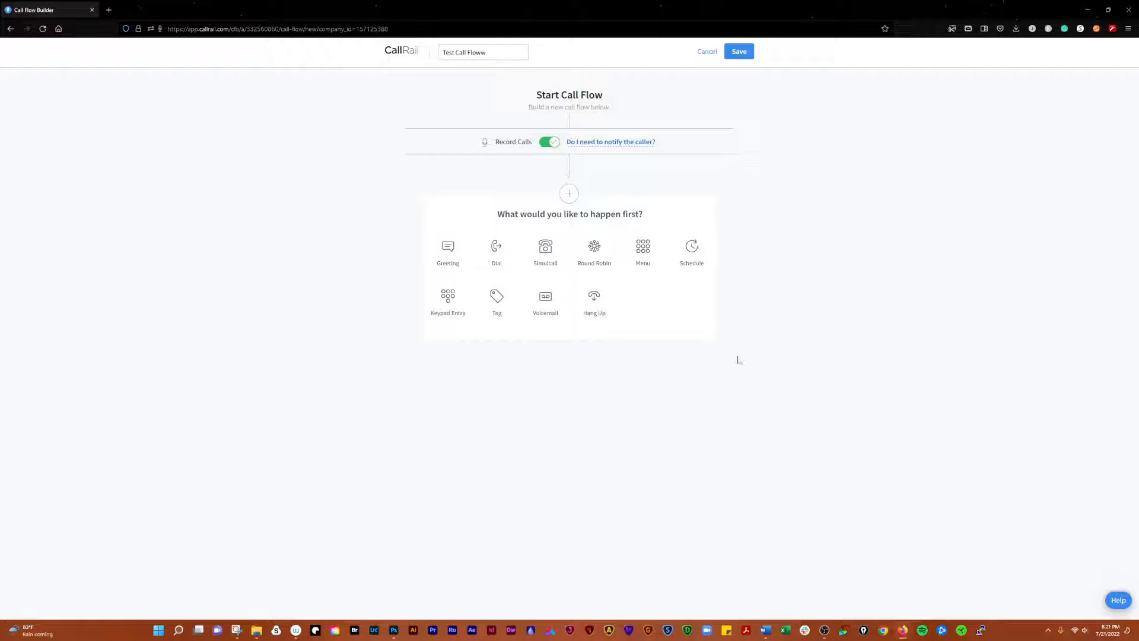
click(496, 247)
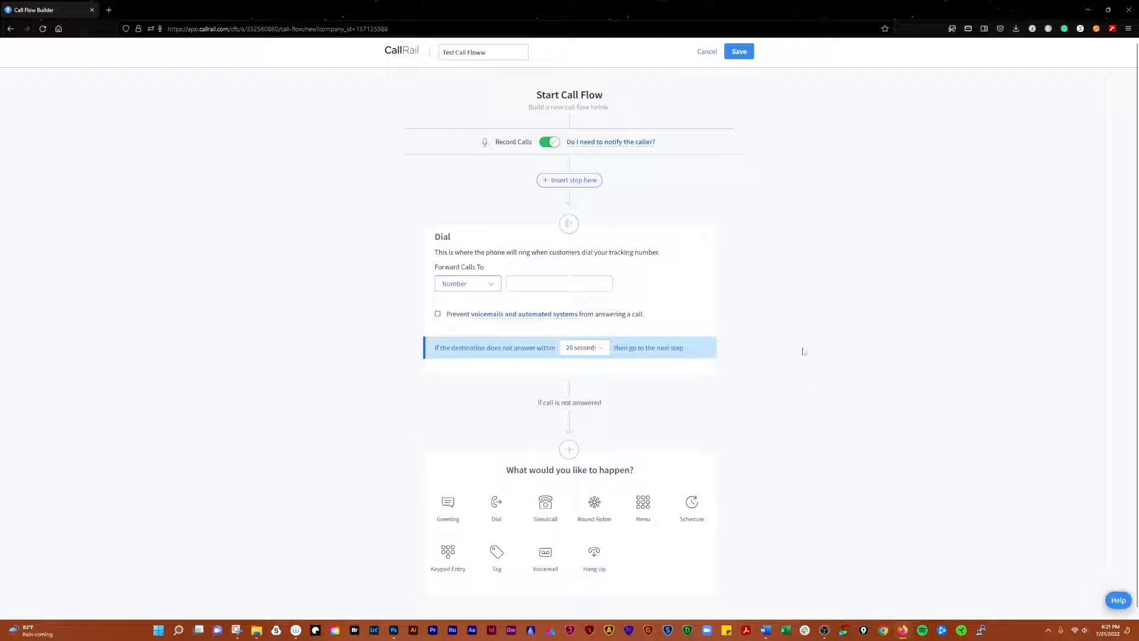
click(478, 282)
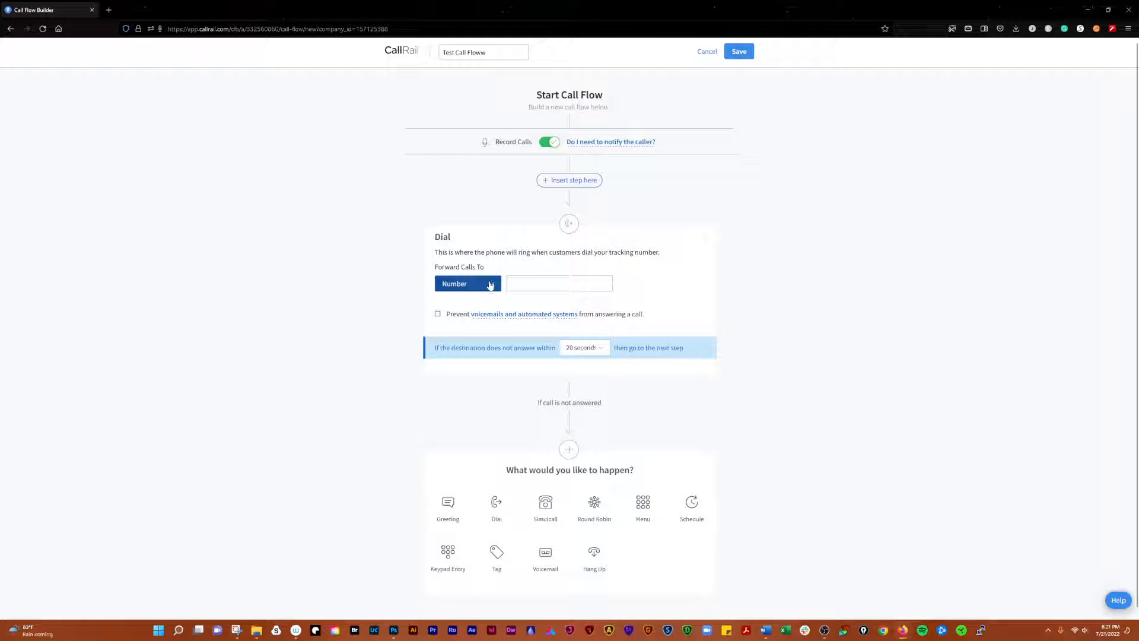
click(547, 286)
click(533, 285)
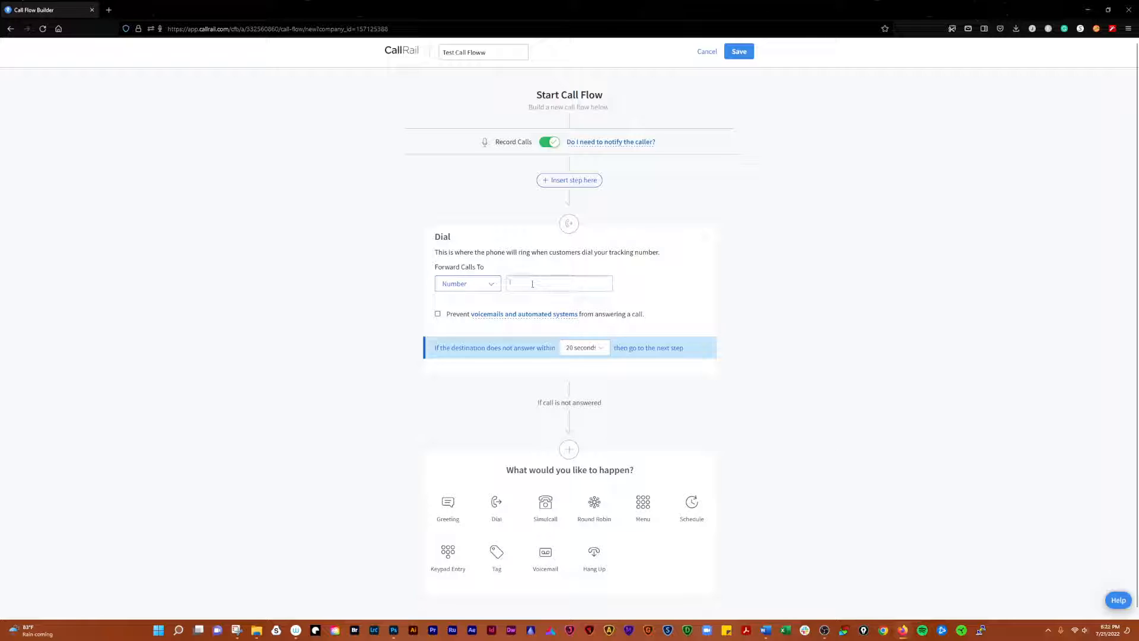
click(492, 286)
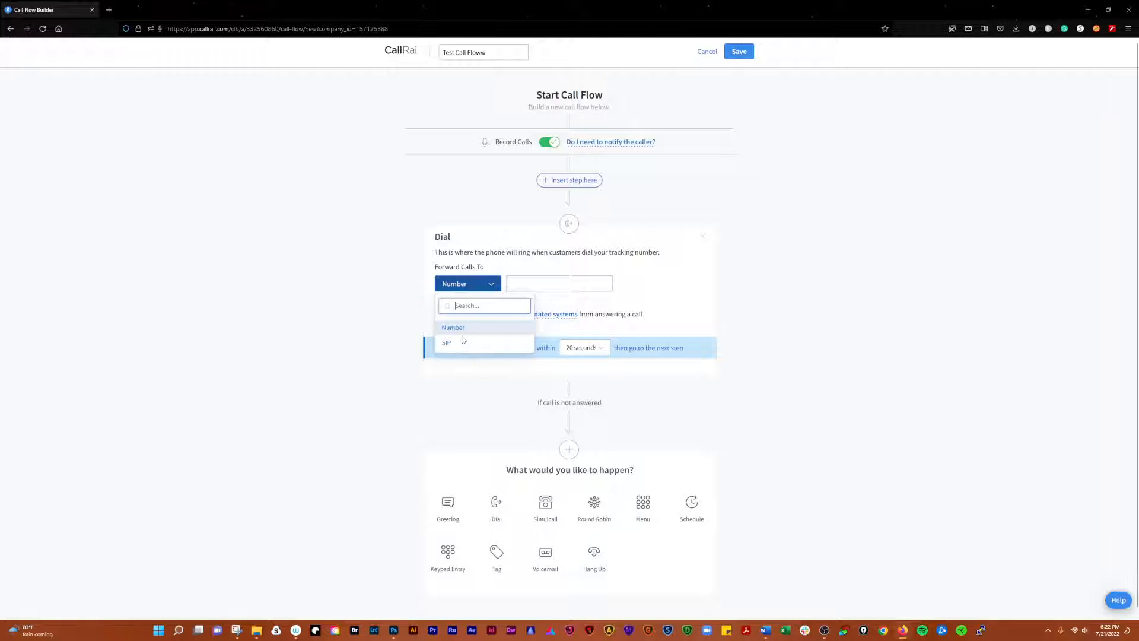
scroll(463, 340, down, 1)
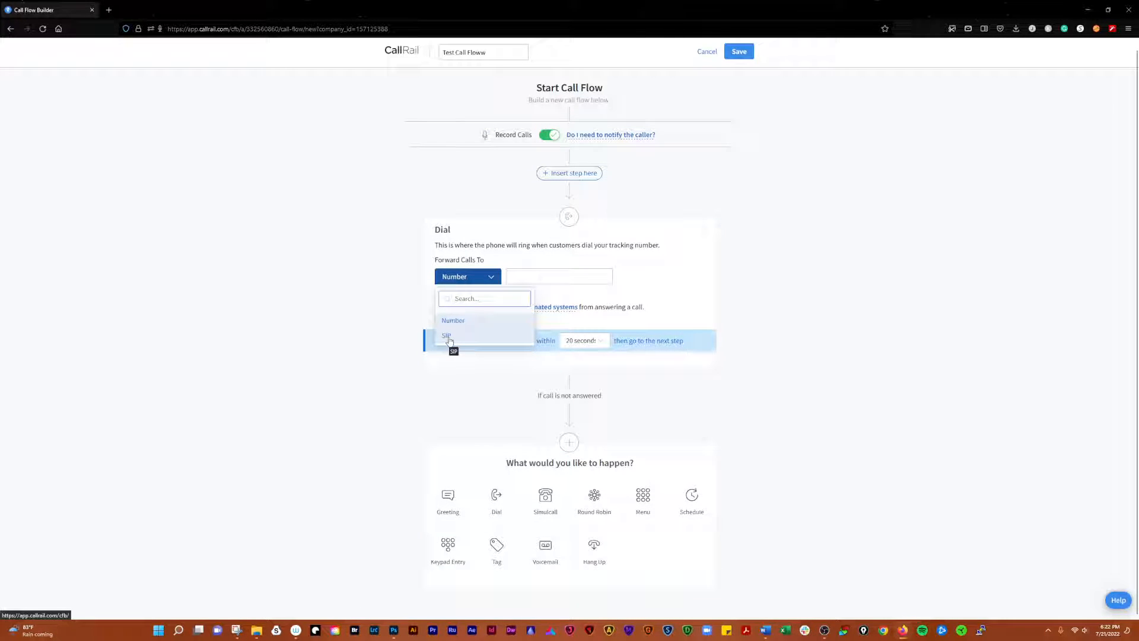
click(448, 337)
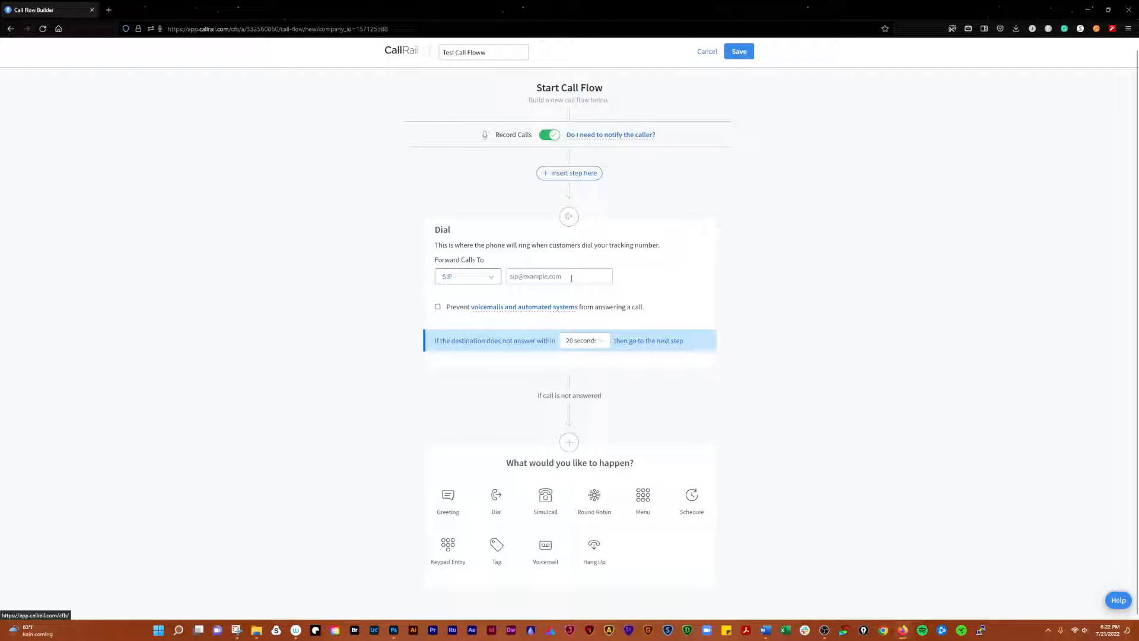
click(468, 277)
click(462, 323)
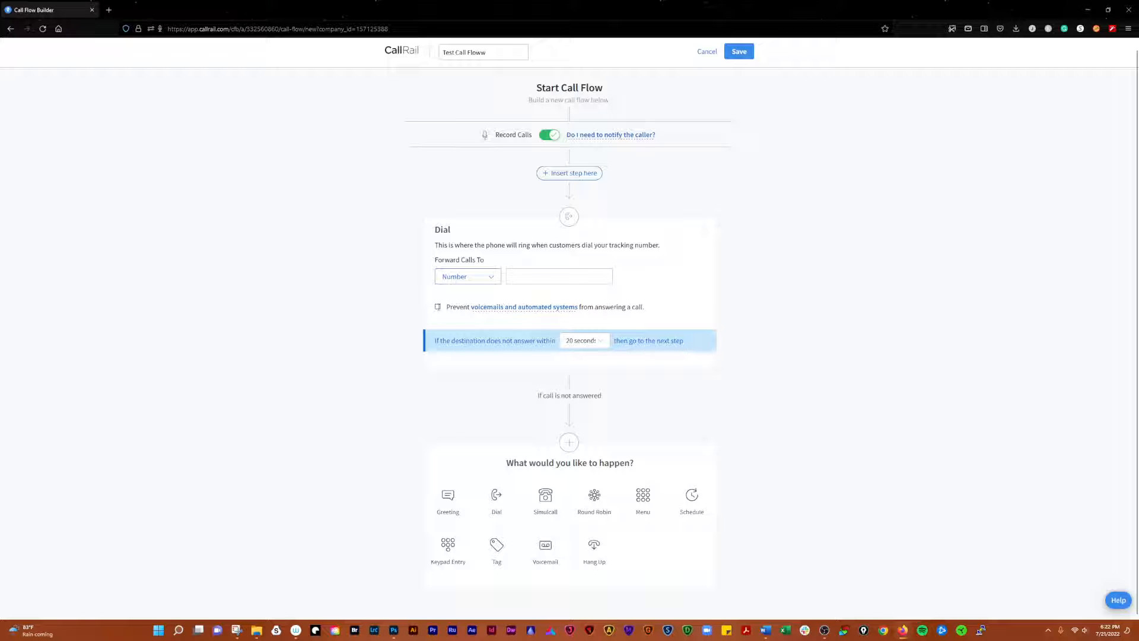
Keep the 20-second no-answer timeout, leaving voicemail prevention off
click(438, 307)
mouse_move(523, 311)
click(603, 342)
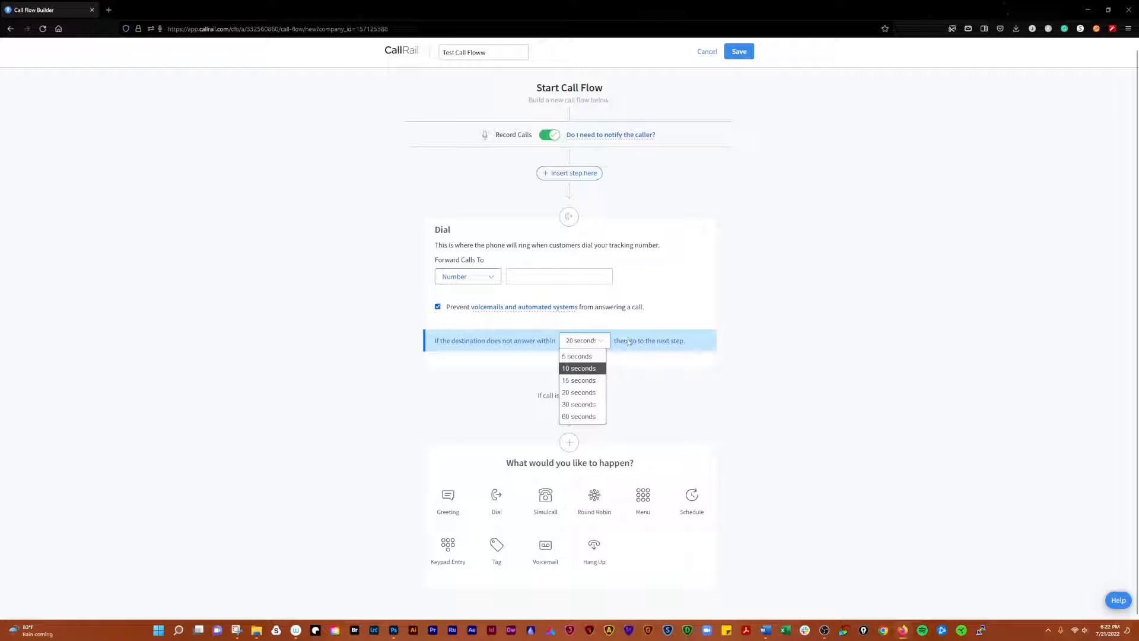
click(682, 307)
click(686, 308)
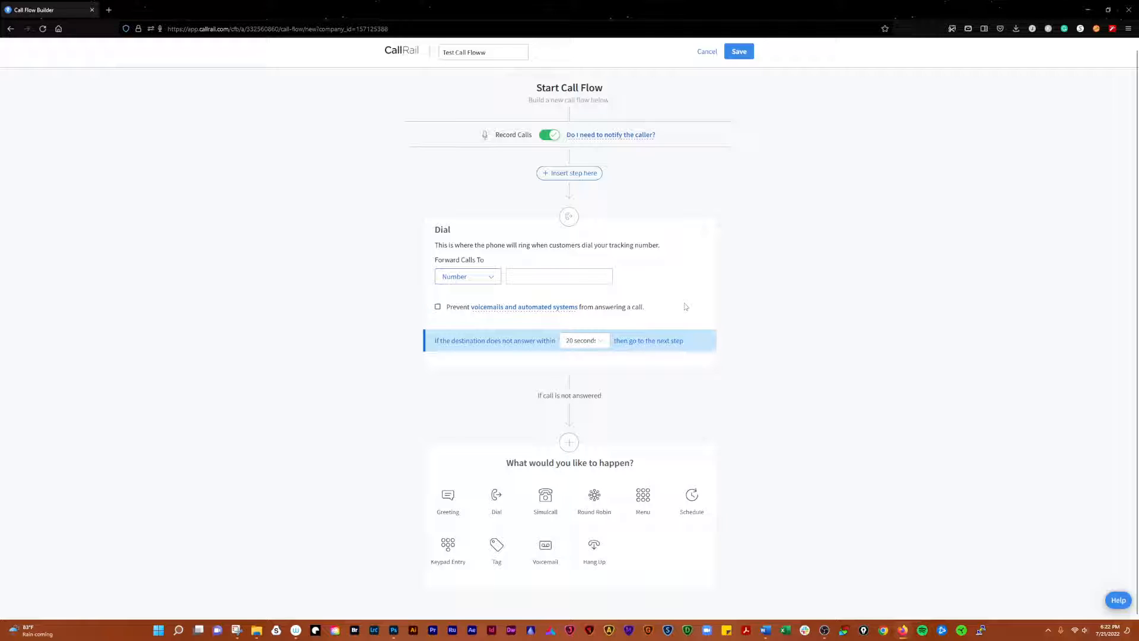
click(560, 279)
click(702, 229)
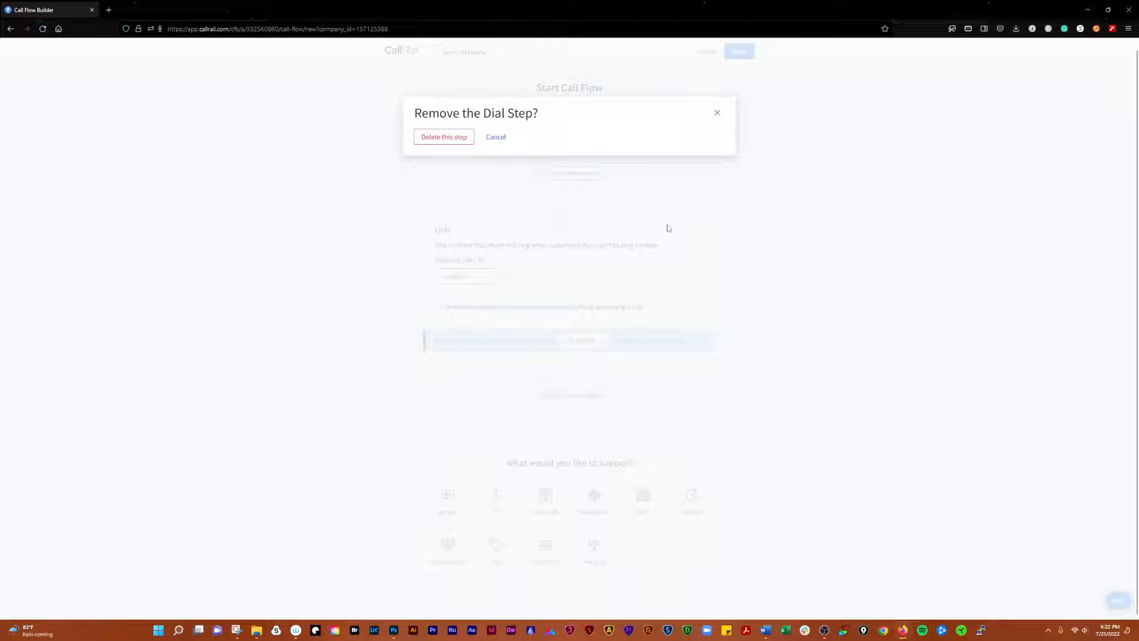
click(454, 136)
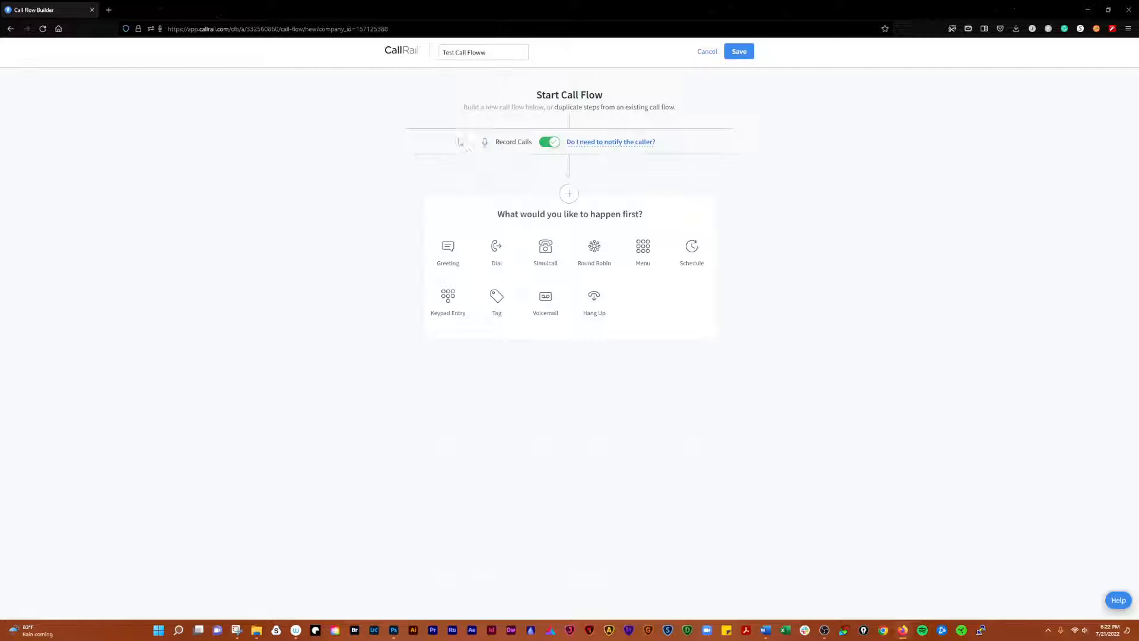
click(546, 256)
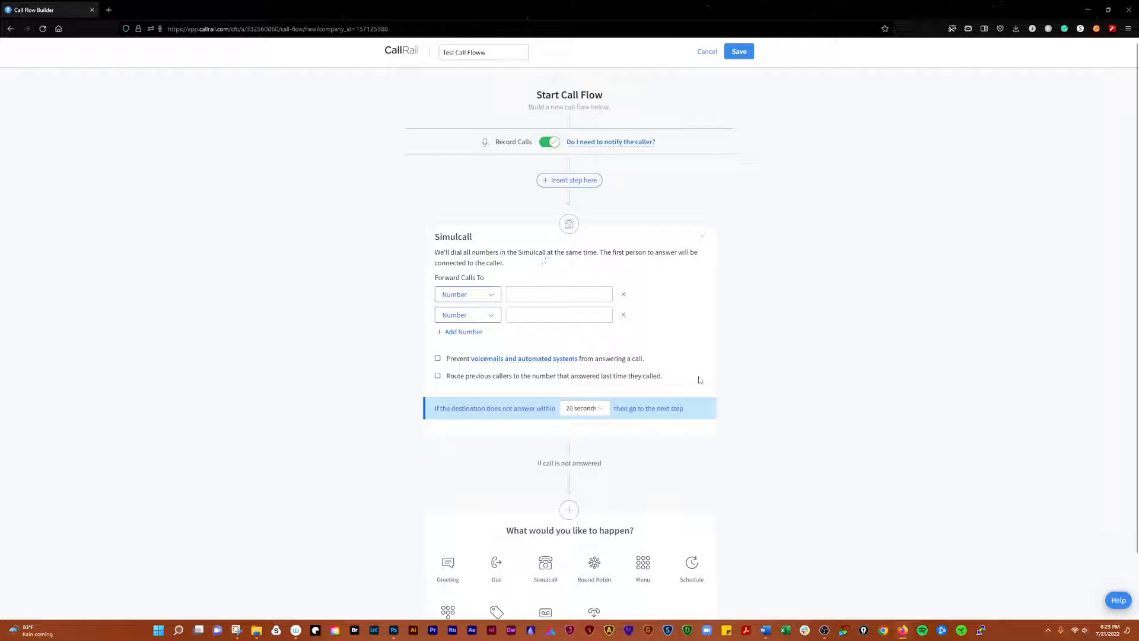
click(565, 294)
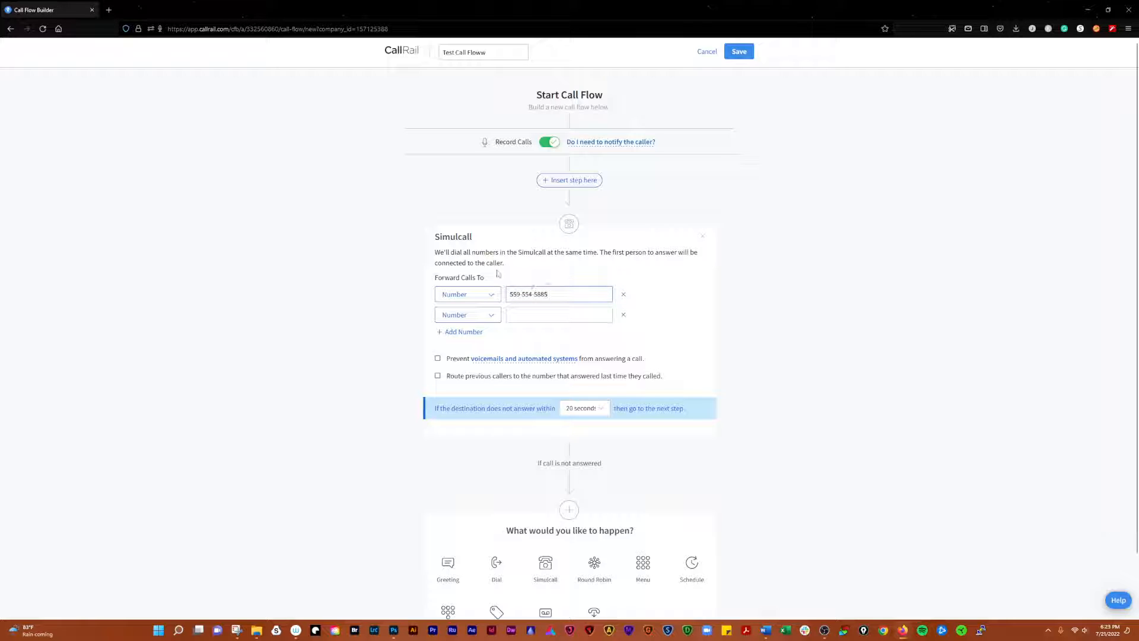
click(543, 319)
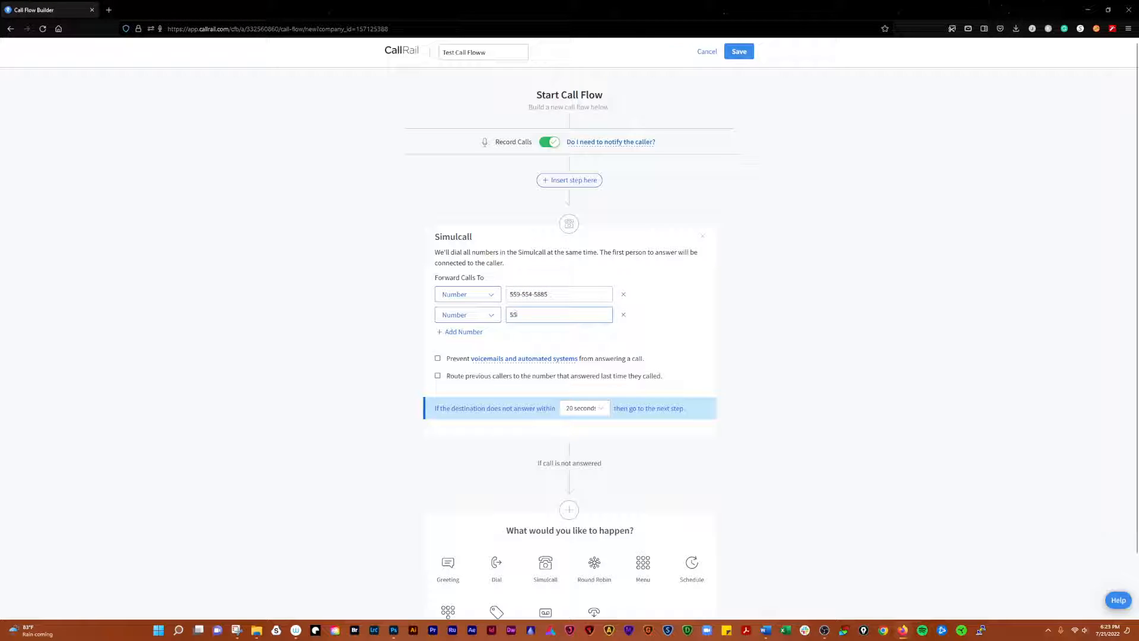
Block voicemails and set the Simulcall no-answer timeout to 60 seconds
click(437, 359)
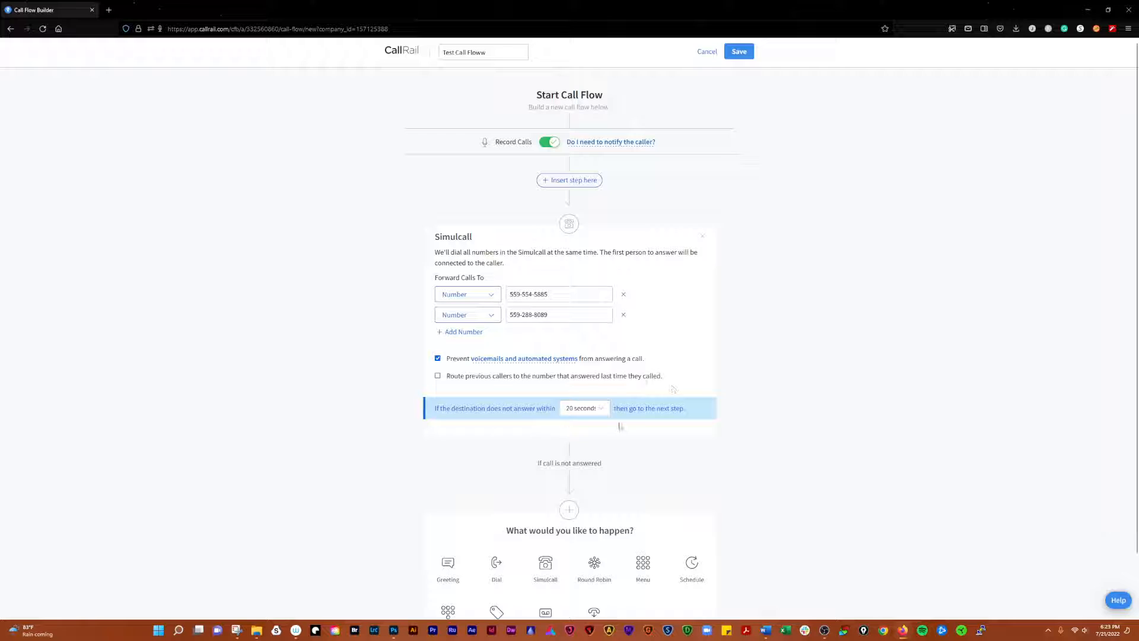
click(601, 409)
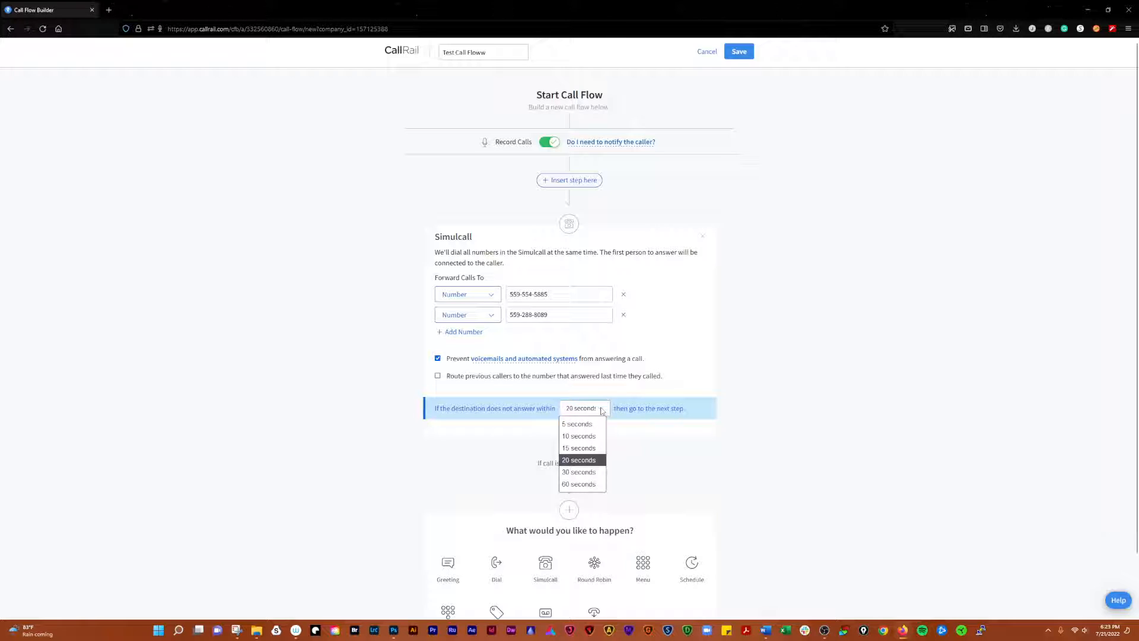
click(601, 410)
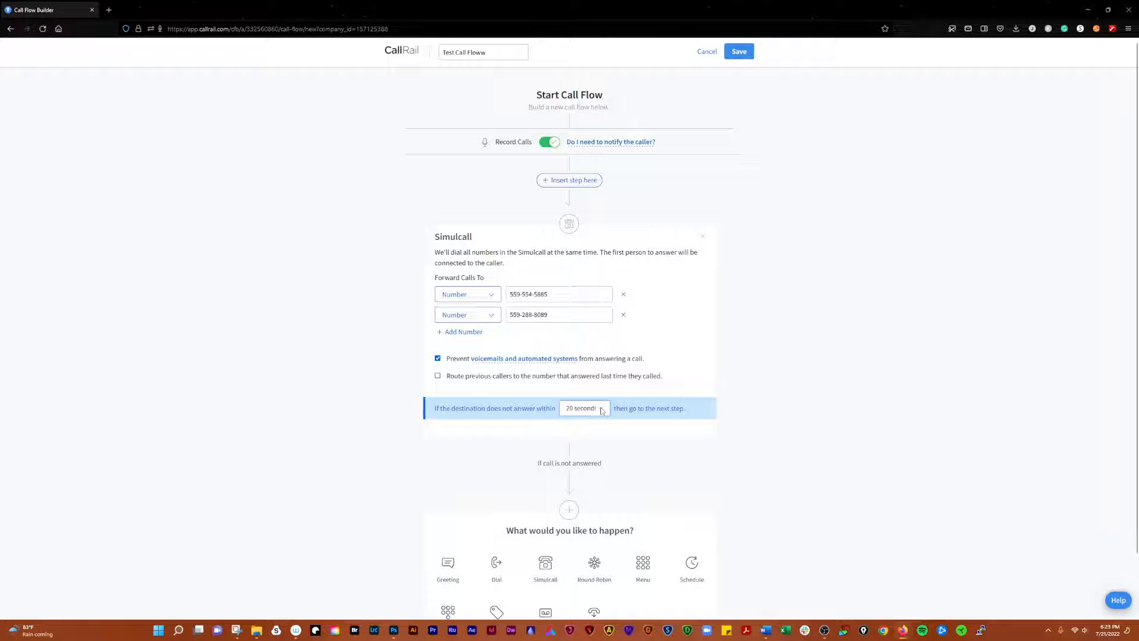
click(601, 410)
click(584, 487)
scroll(791, 430, down, 1)
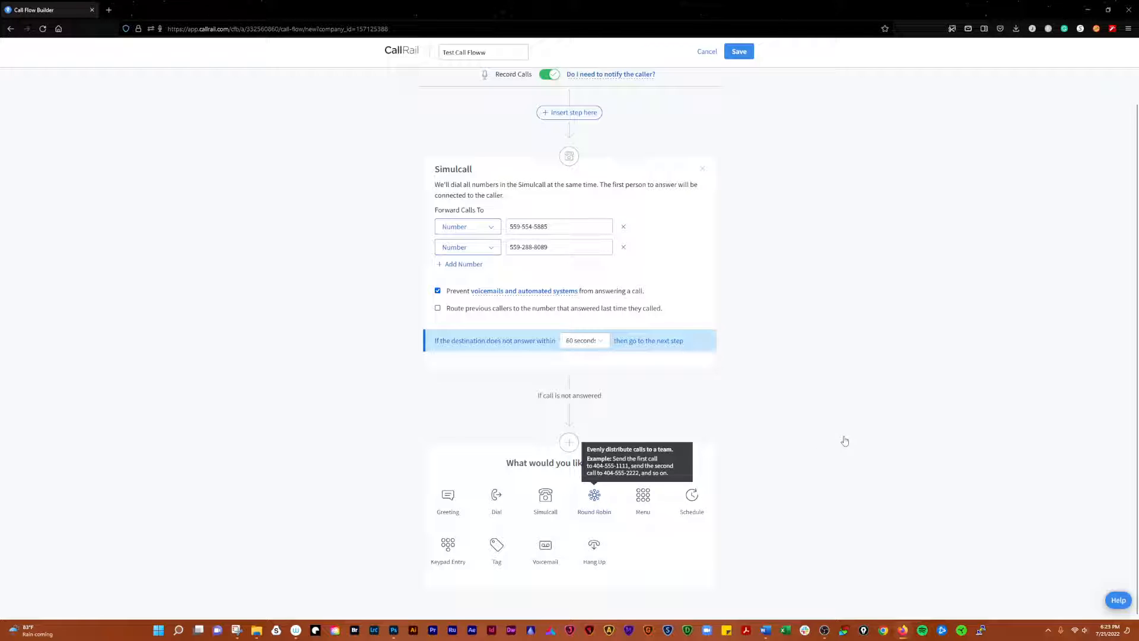
Add a Round Robin step and enter a first forwarding number
click(594, 499)
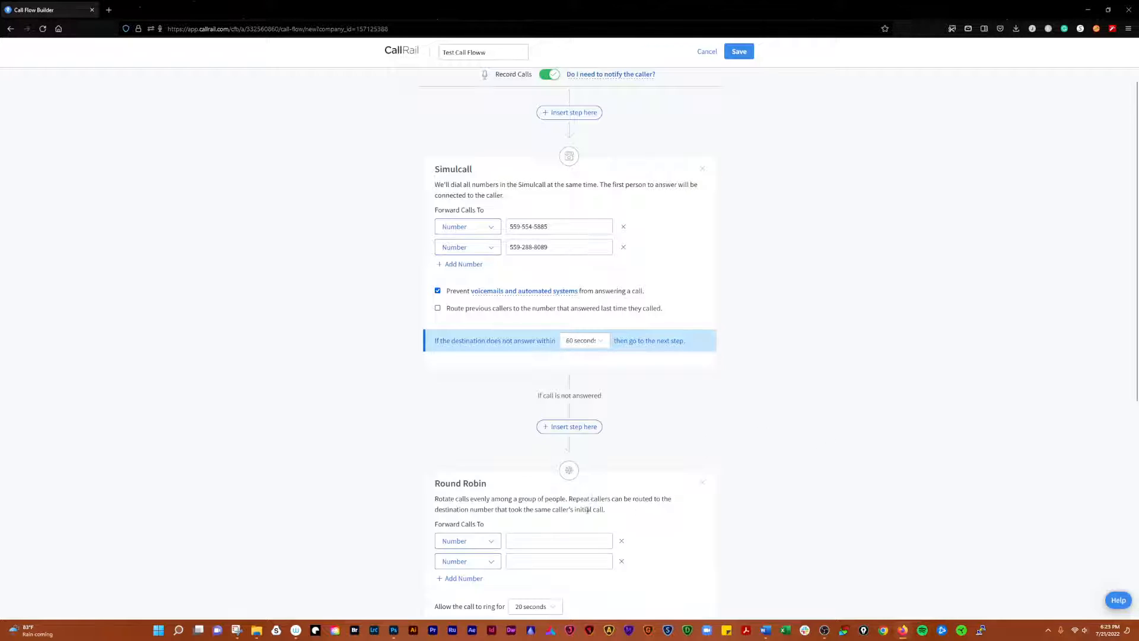
scroll(745, 464, down, 5)
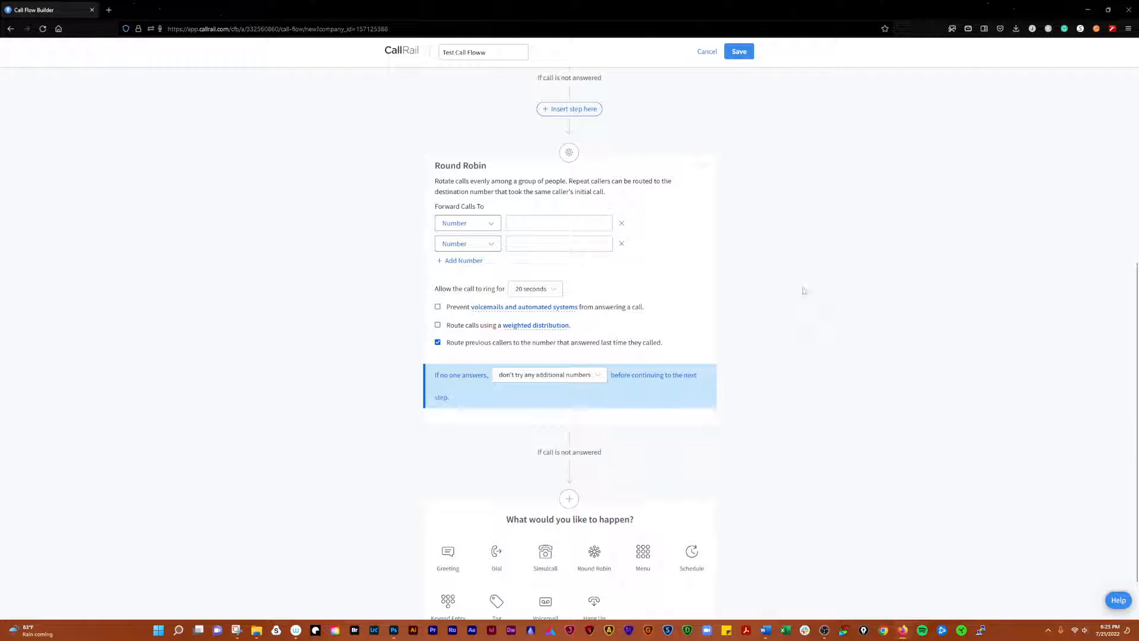
click(548, 223)
text(5555555555)
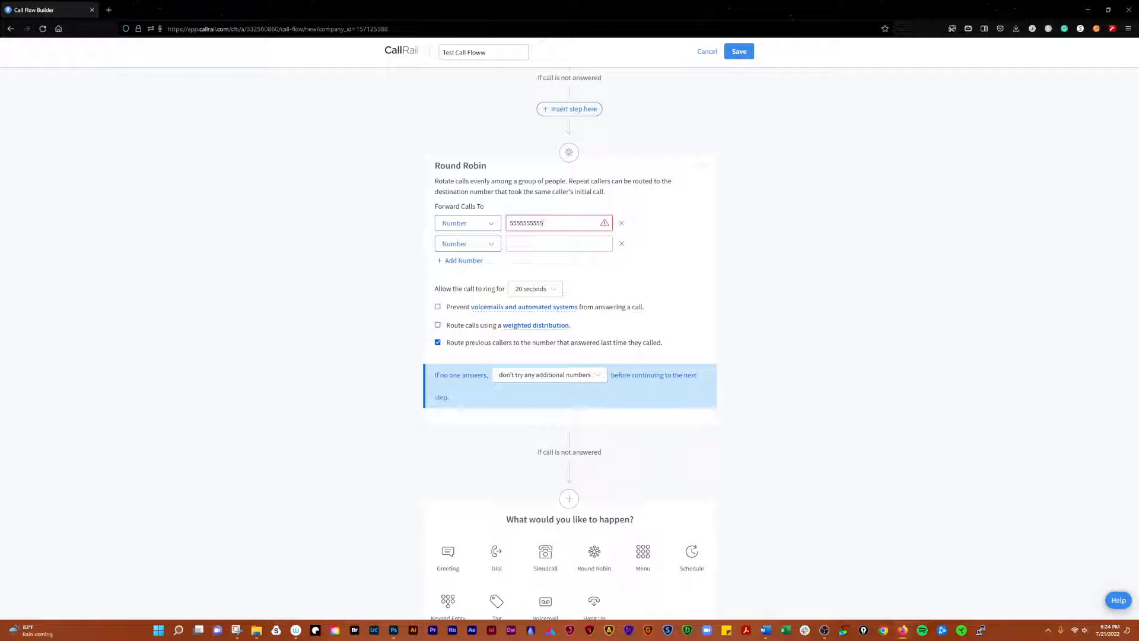
key(Tab)
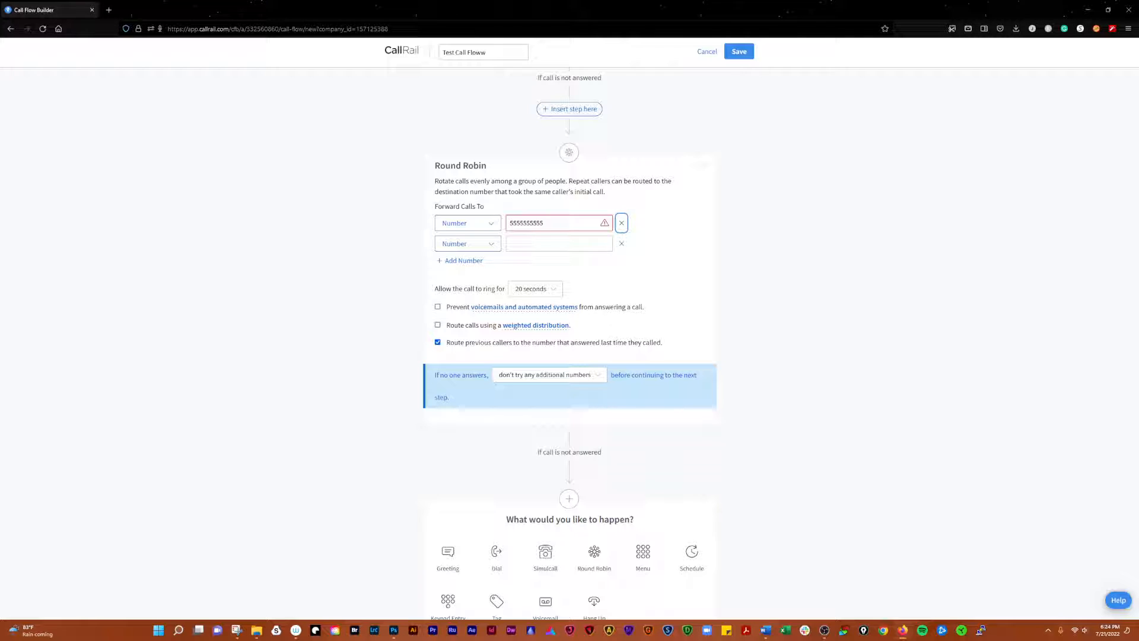
click(549, 247)
double_click(525, 224)
key(BackSpace)
text(555-555)
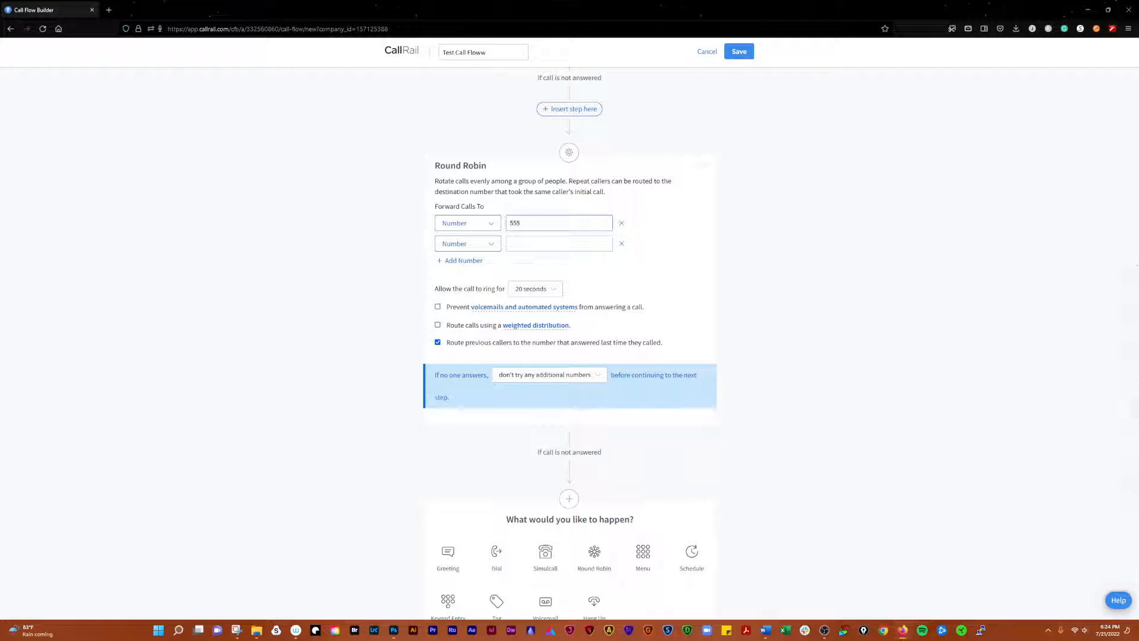
text(-5555)
key(BackSpace)
key(BackSpace)
key(BackSpace)
key(BackSpace)
key(BackSpace)
key(BackSpace)
key(BackSpace)
key(BackSpace)
key(BackSpace)
key(BackSpace)
key(BackSpace)
key(BackSpace)
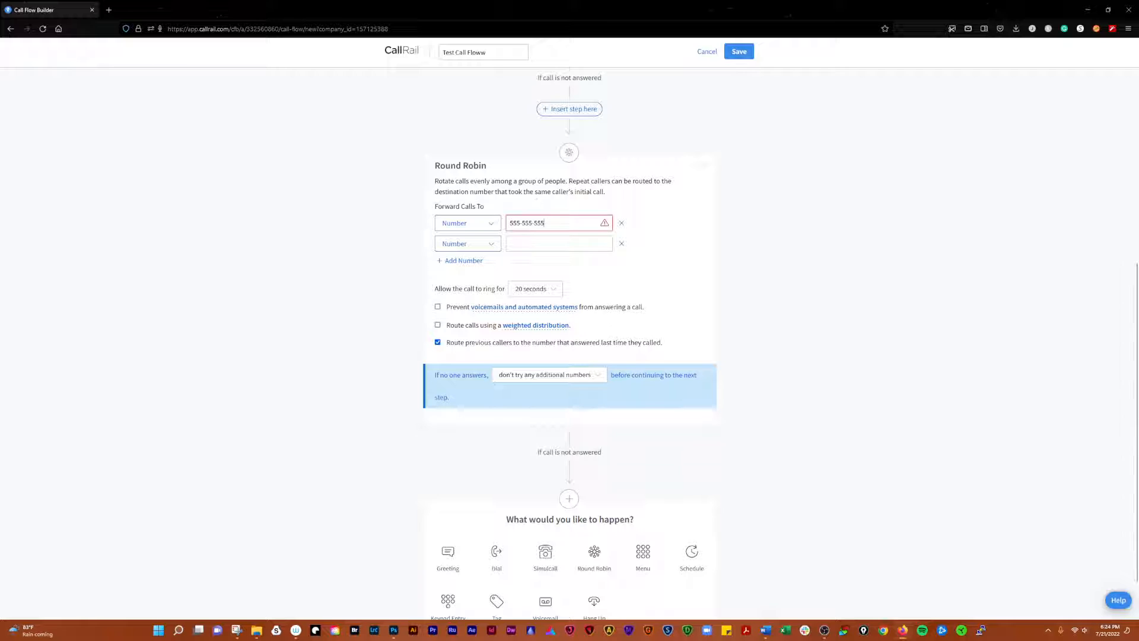
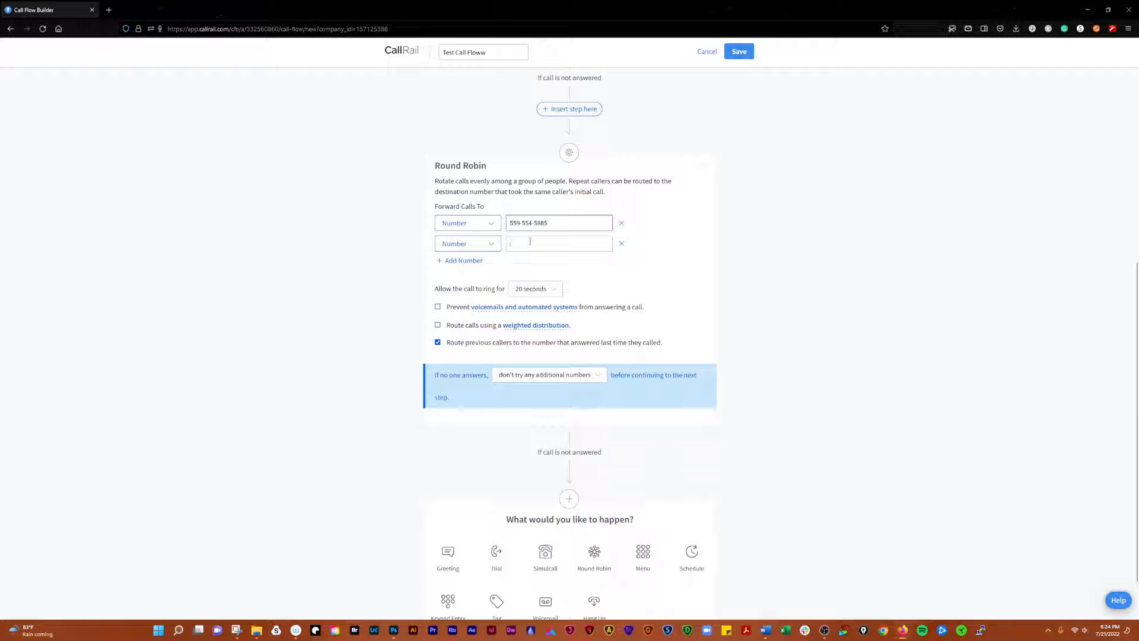
click(530, 241)
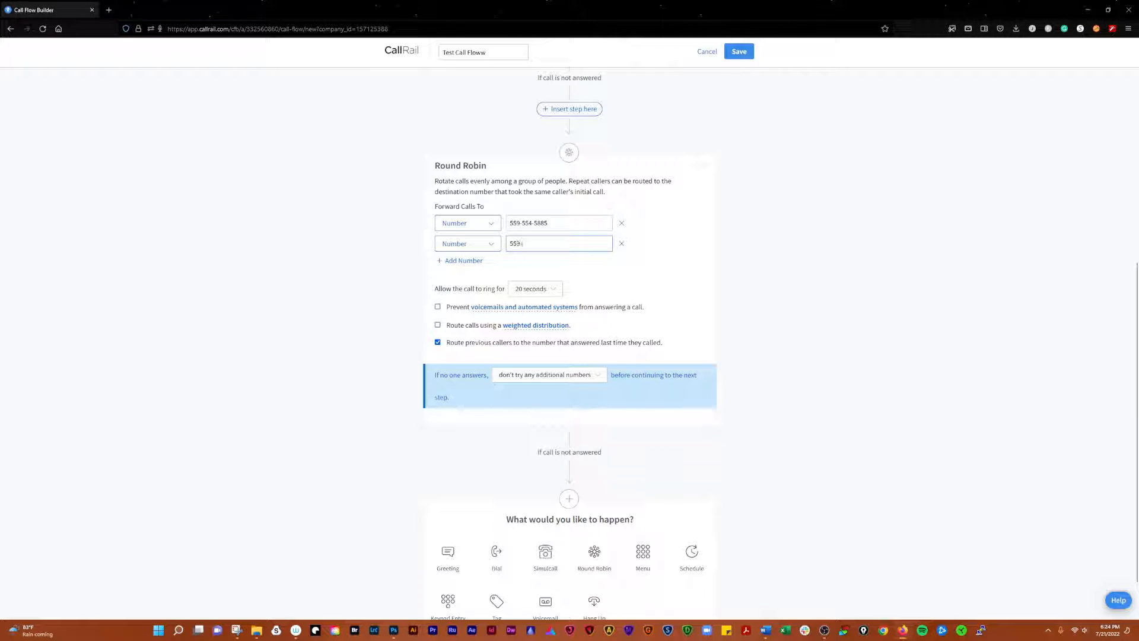
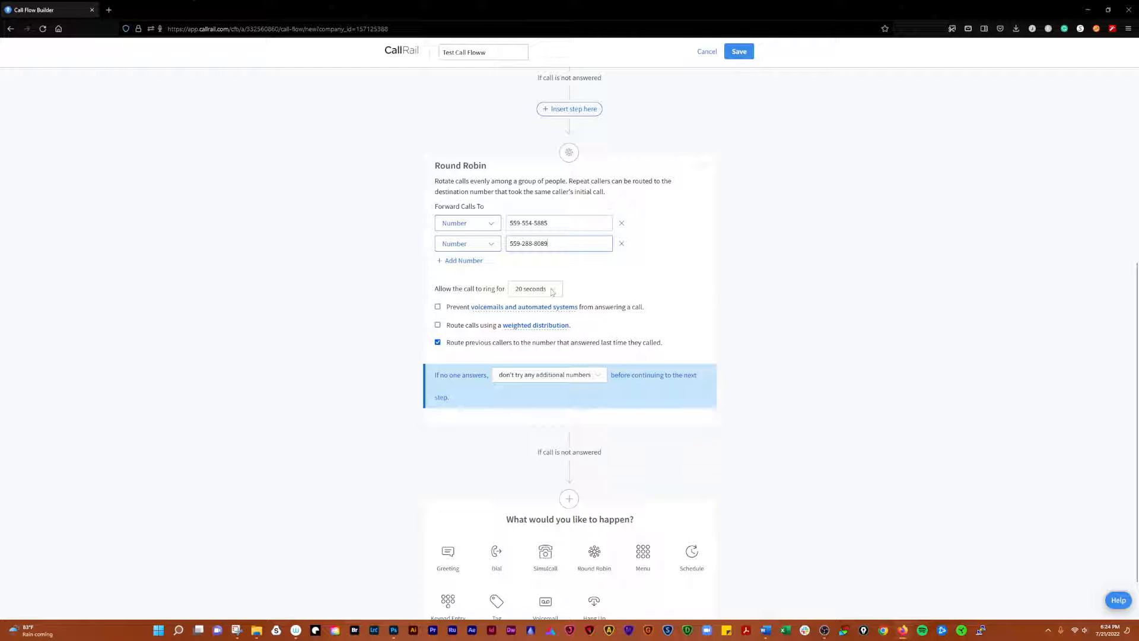
Block voicemails, enable weighted distribution, and set the first number's weight to 6 (86%)
click(438, 307)
mouse_move(519, 329)
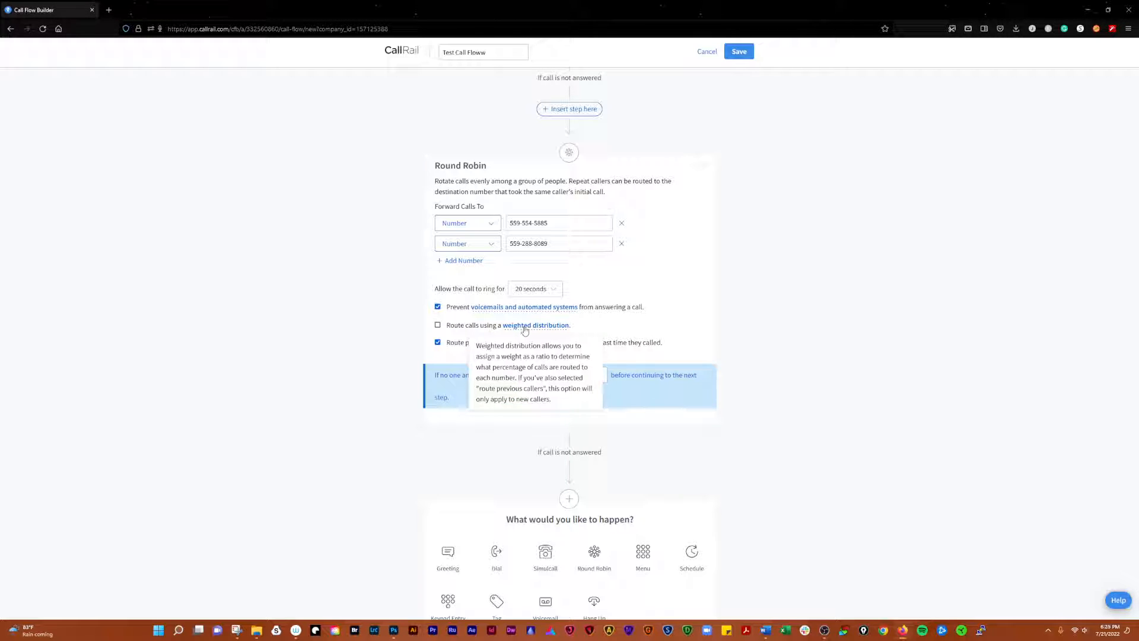
click(438, 324)
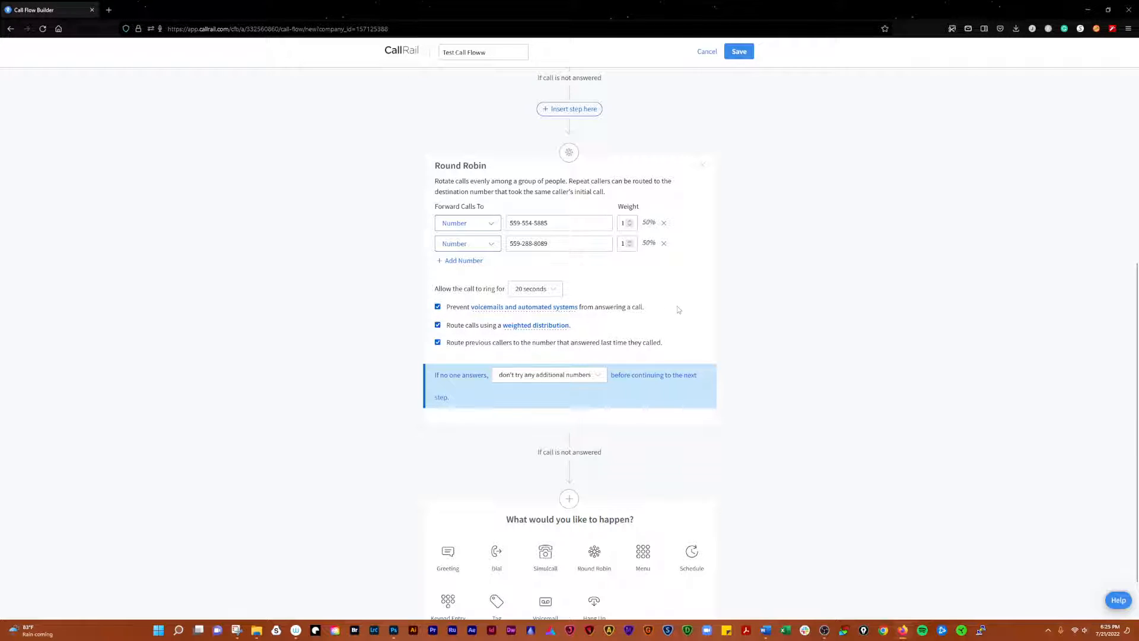
click(630, 221)
double_click(630, 223)
click(630, 226)
click(630, 220)
click(630, 221)
click(631, 221)
click(580, 244)
scroll(742, 317, down, 1)
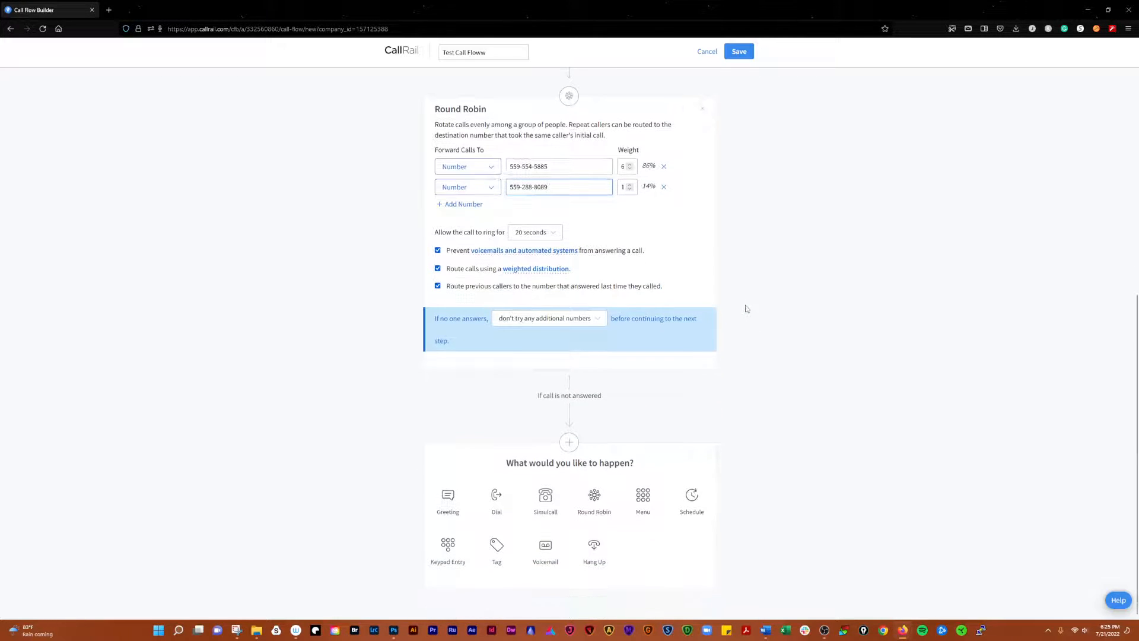
Set the Round Robin's 'If no one answers' option to try the next number
click(600, 320)
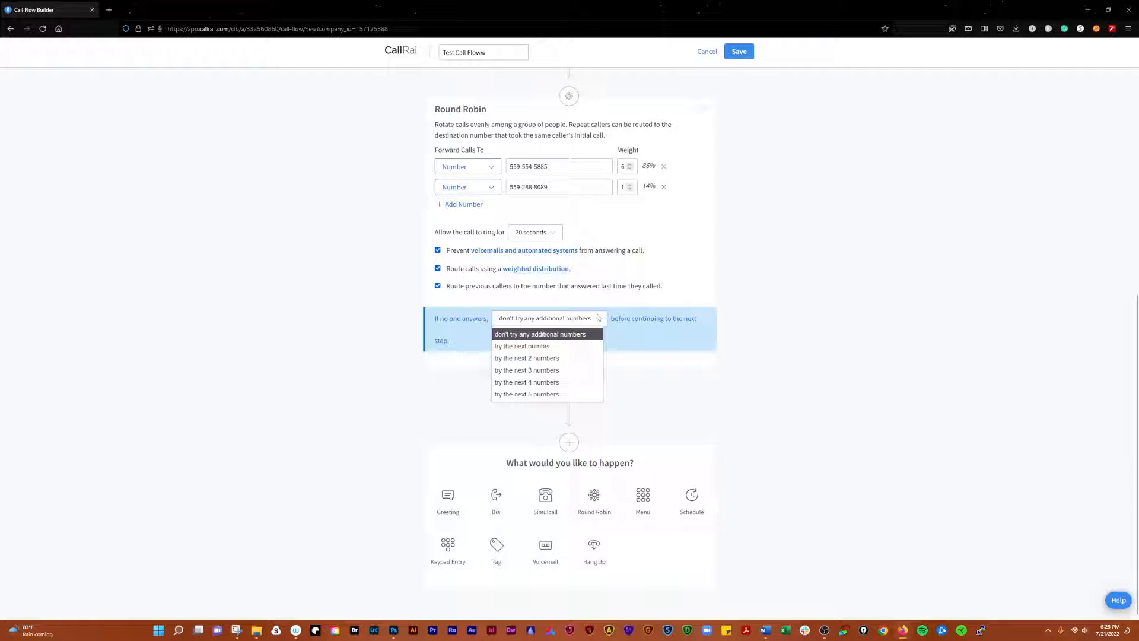
click(550, 349)
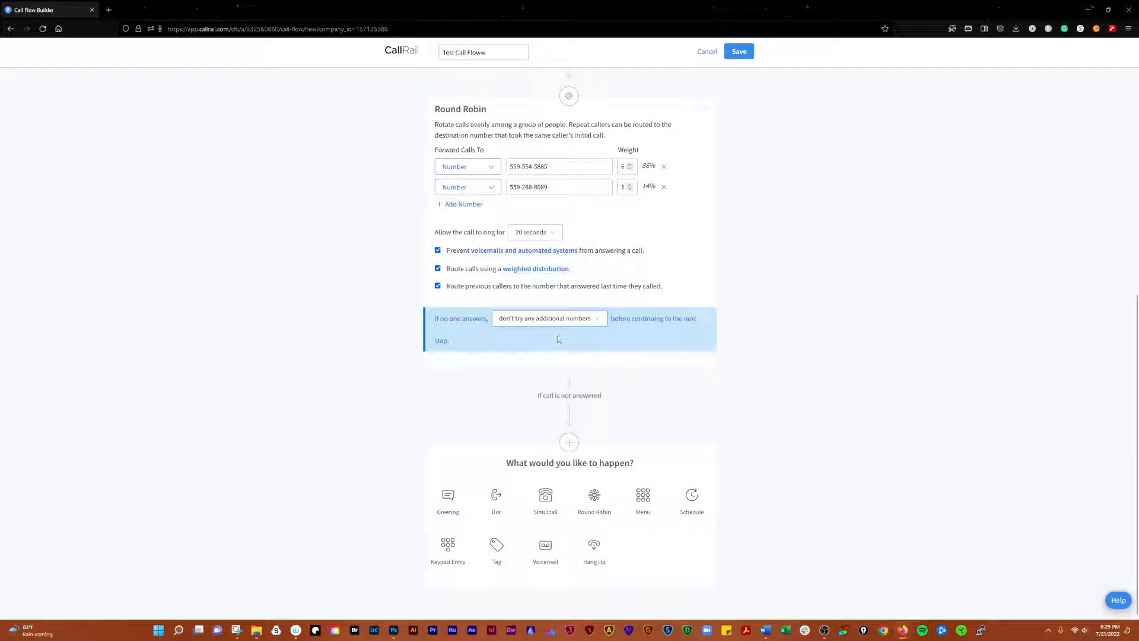
click(584, 321)
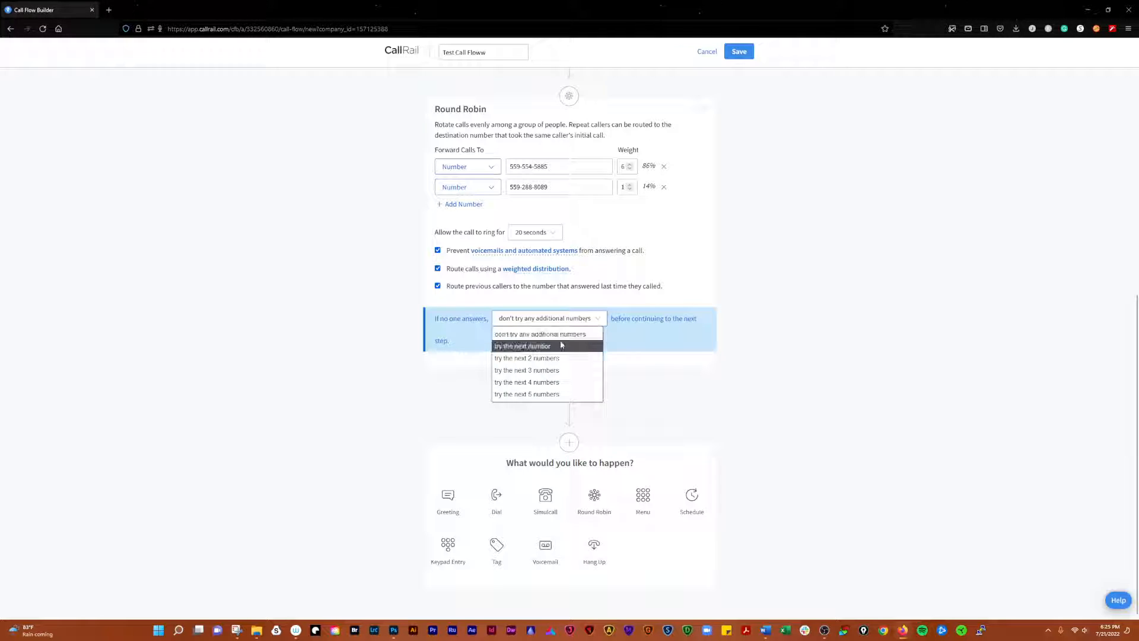
click(520, 346)
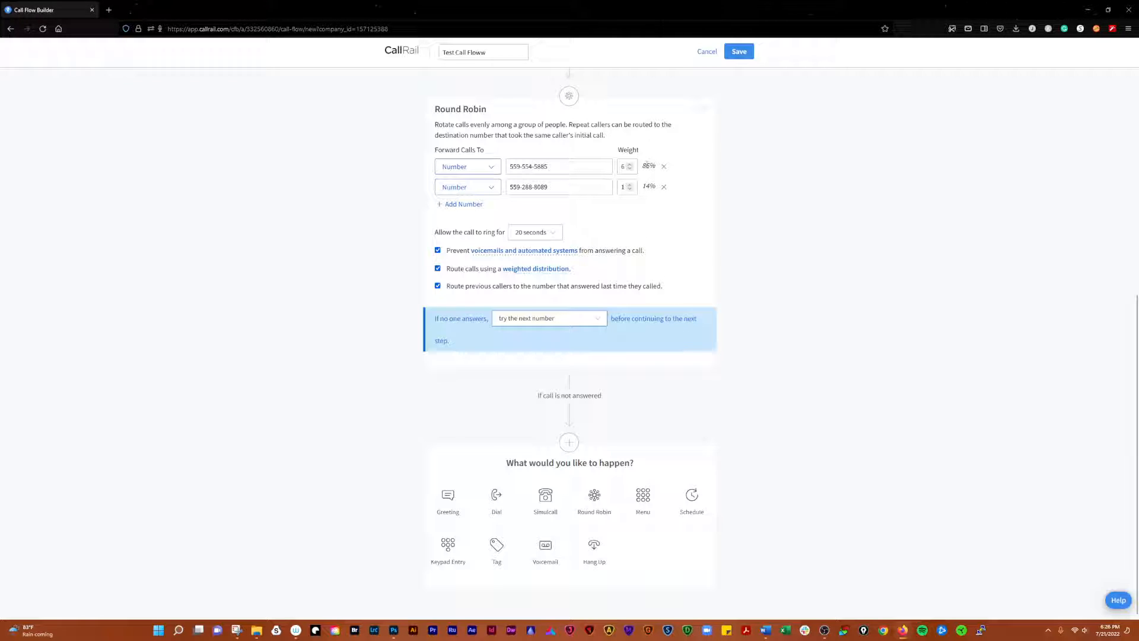
mouse_move(535, 273)
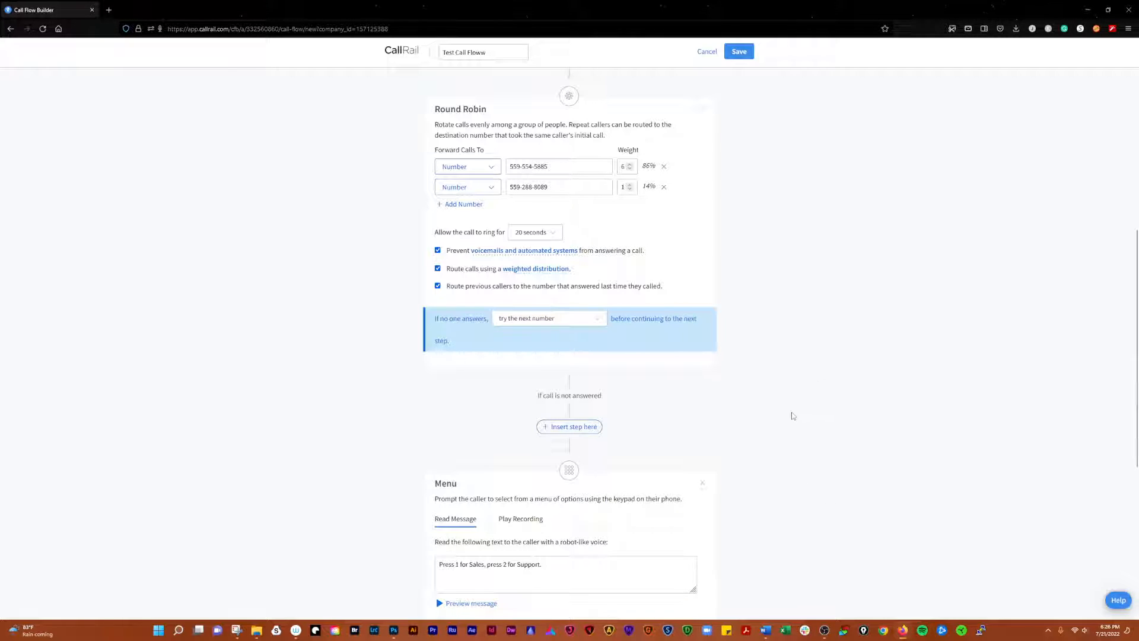
Review the Sales and Support menu options, keeping the read-aloud prompt and Presses 1
scroll(793, 416, down, 5)
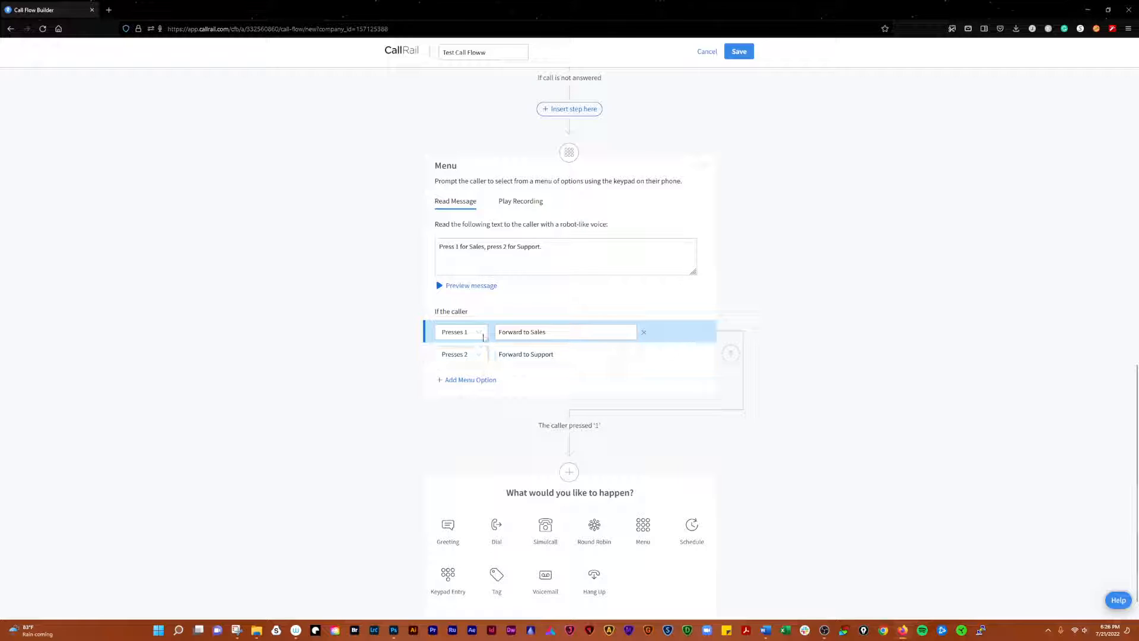
click(571, 333)
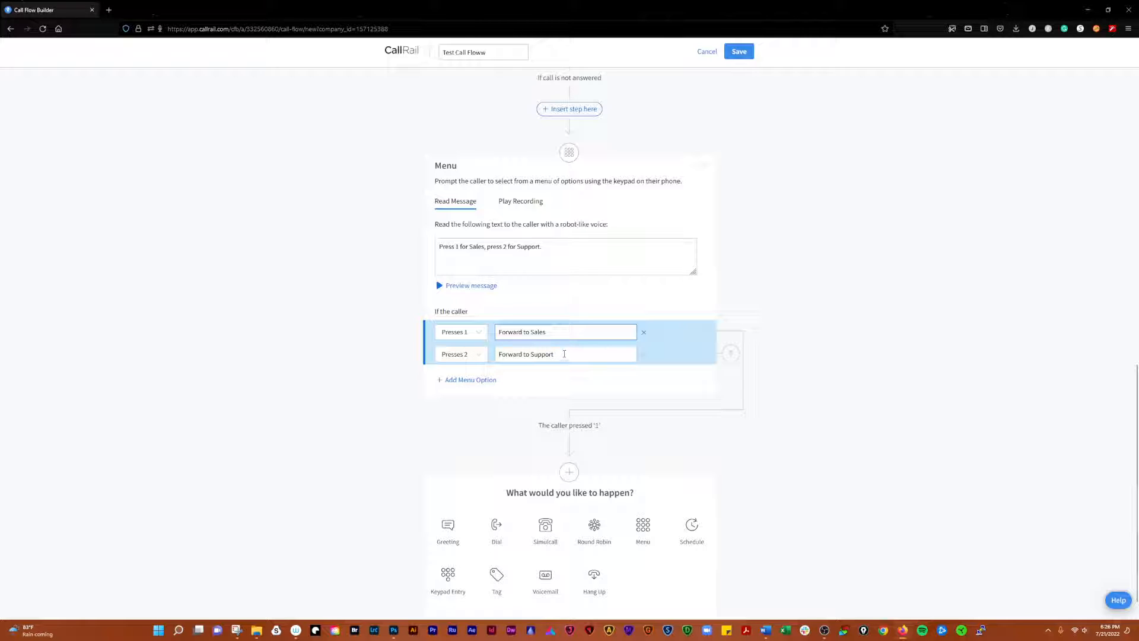
click(564, 354)
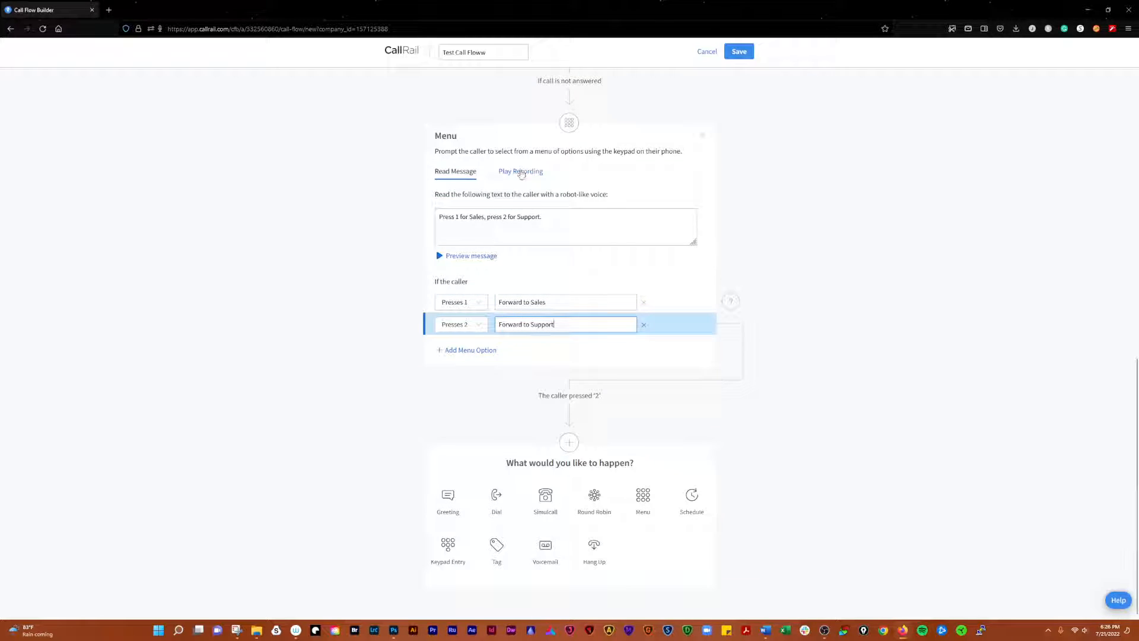
click(521, 173)
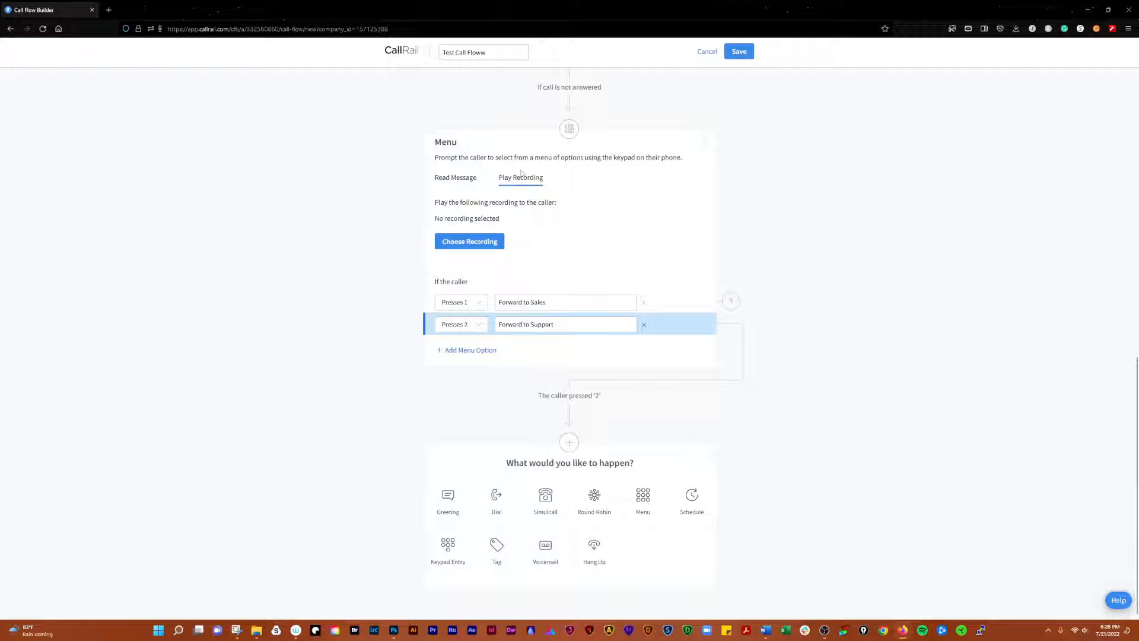
click(453, 180)
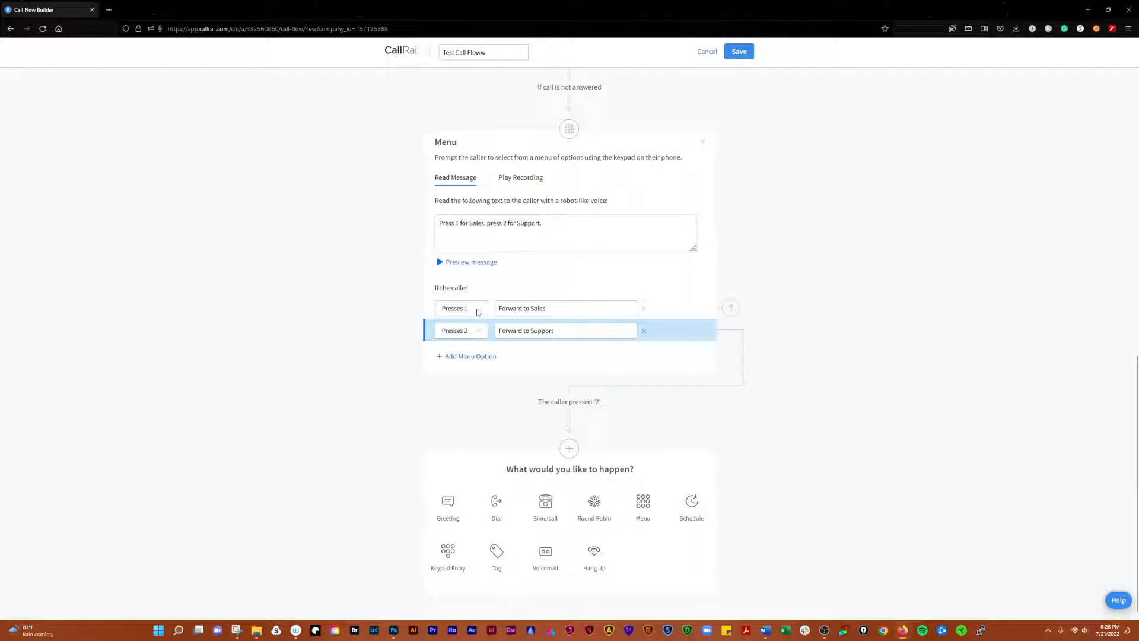
click(478, 309)
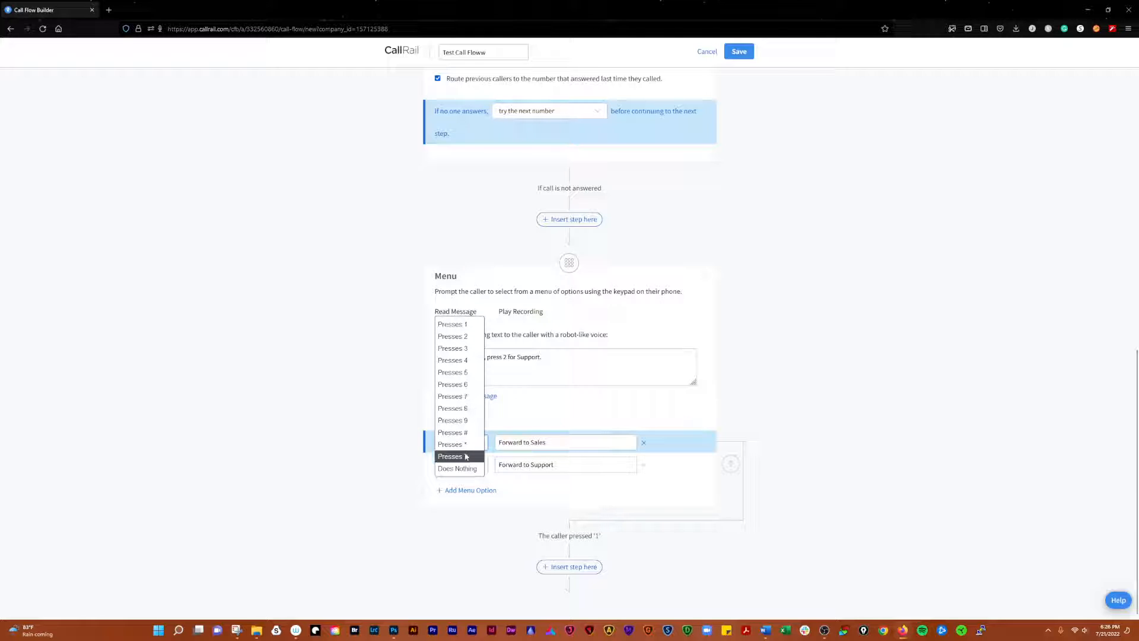
click(468, 324)
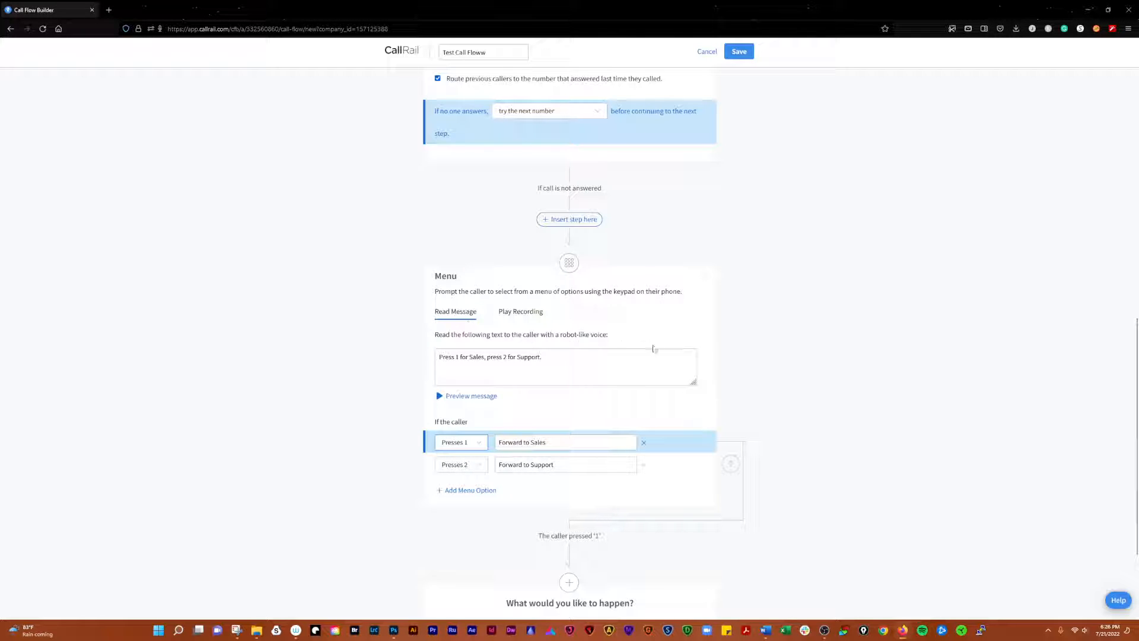
Open the menu branch for callers pressing 2
scroll(651, 349, down, 3)
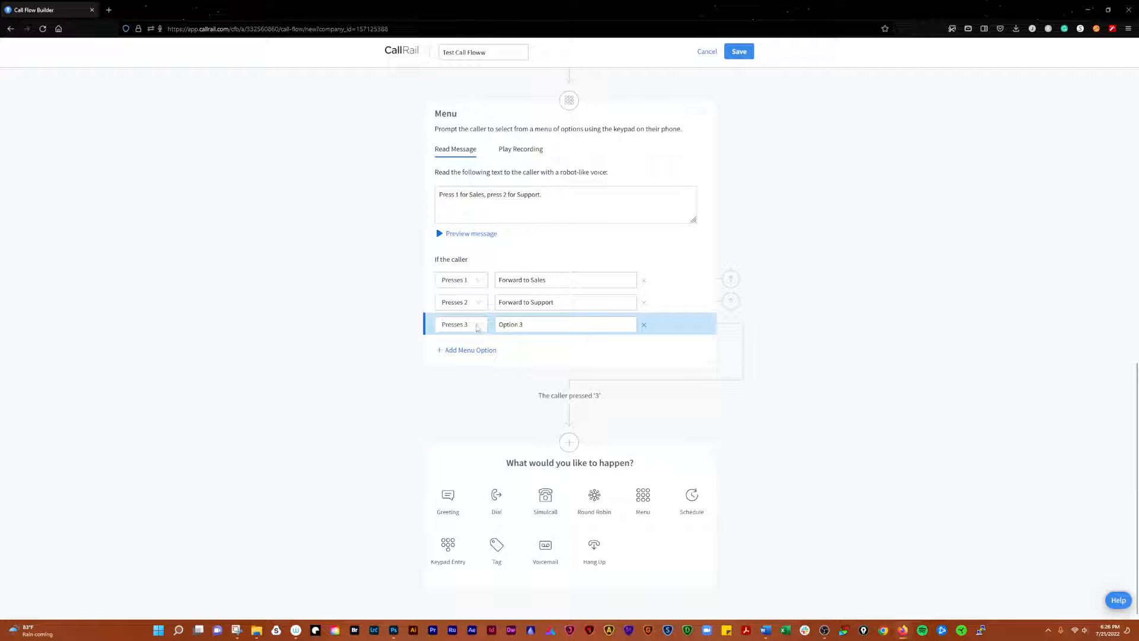
click(733, 284)
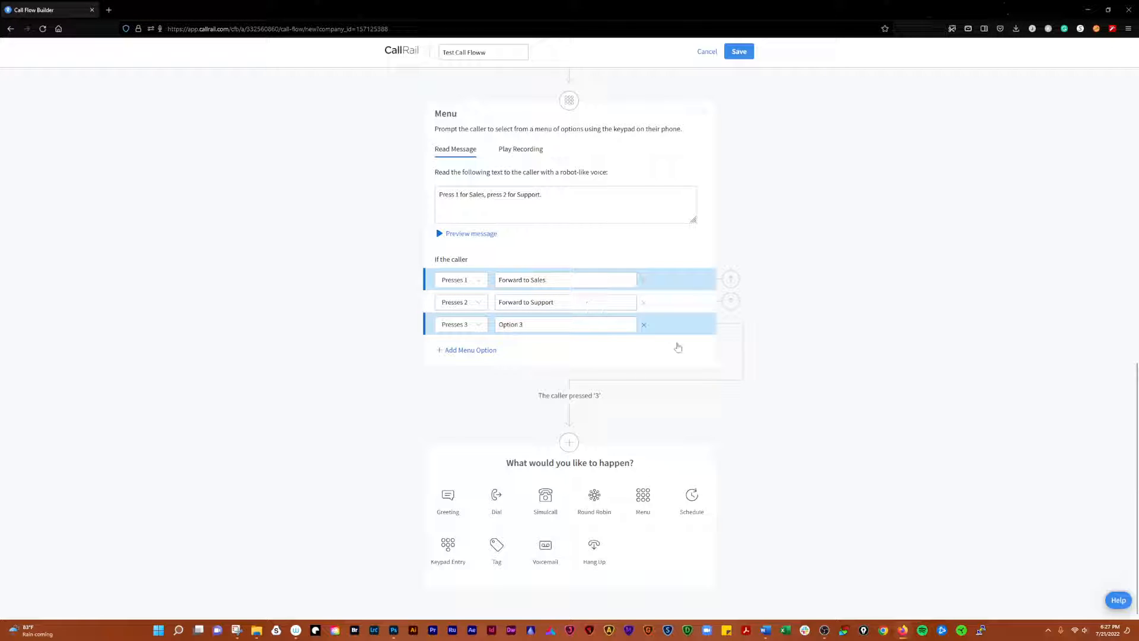
click(551, 304)
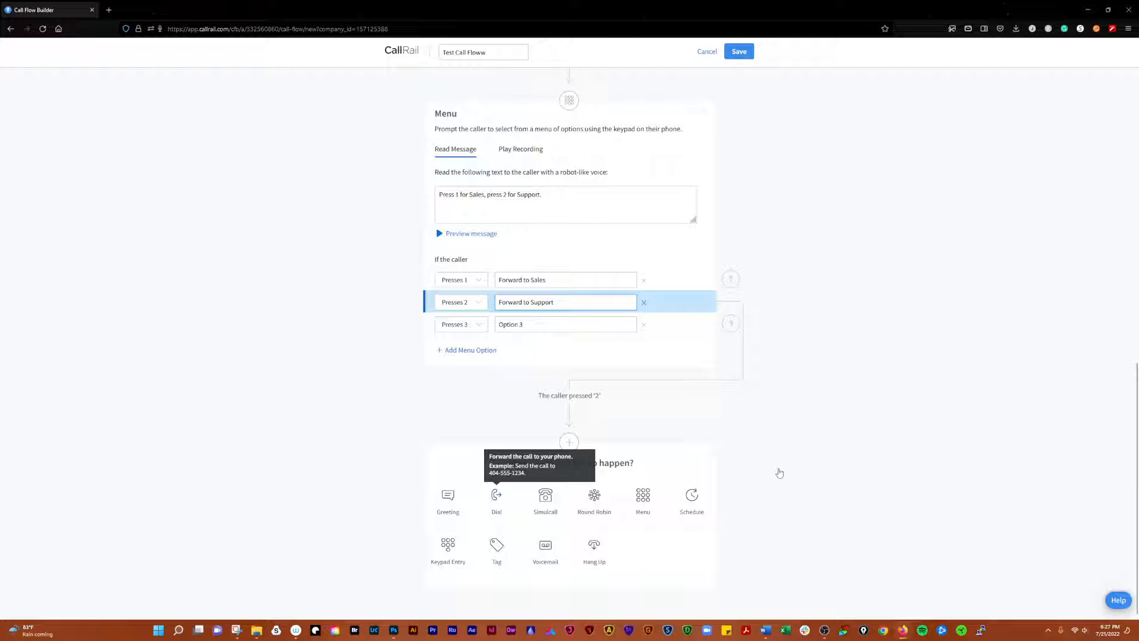
scroll(778, 466, down, 3)
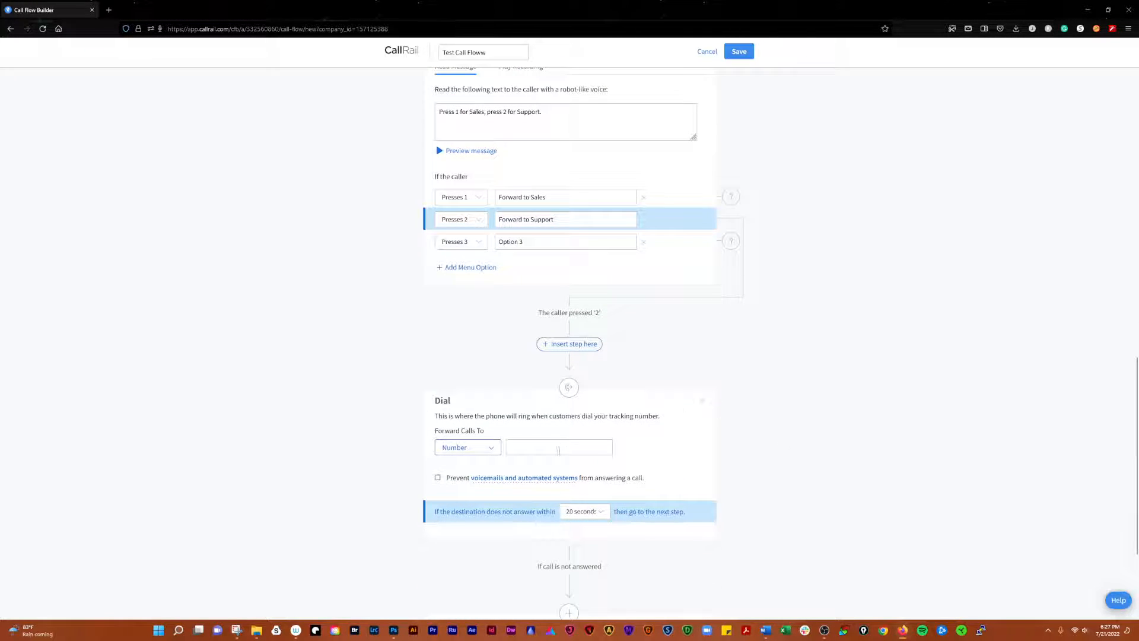
click(563, 449)
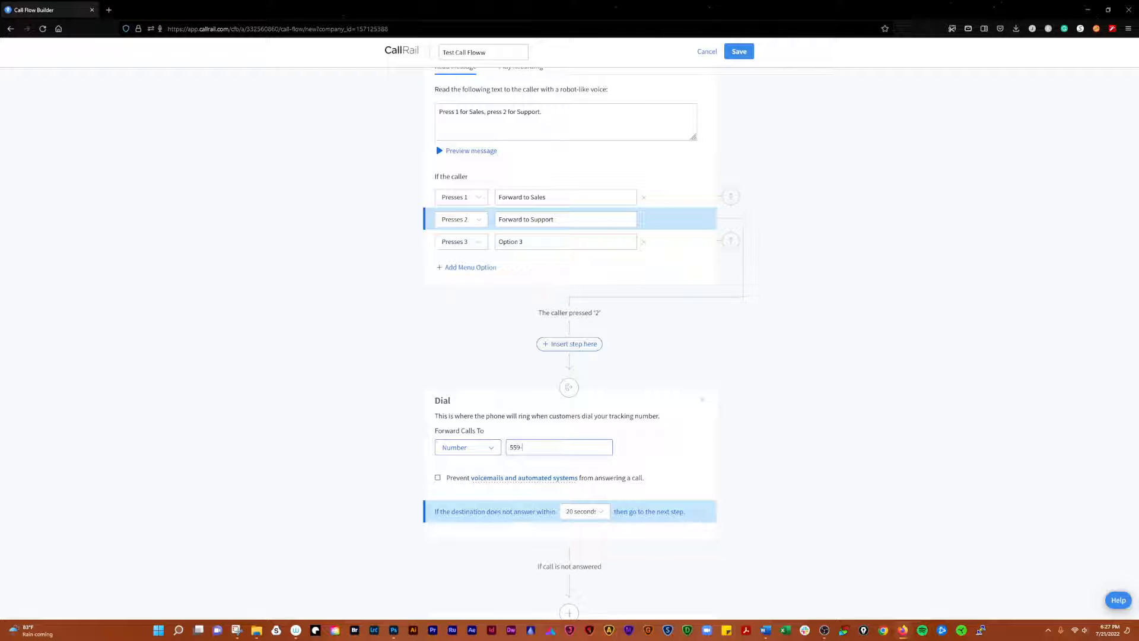
Add a Dial step to the option-1 branch and paste its forwarding number
click(604, 192)
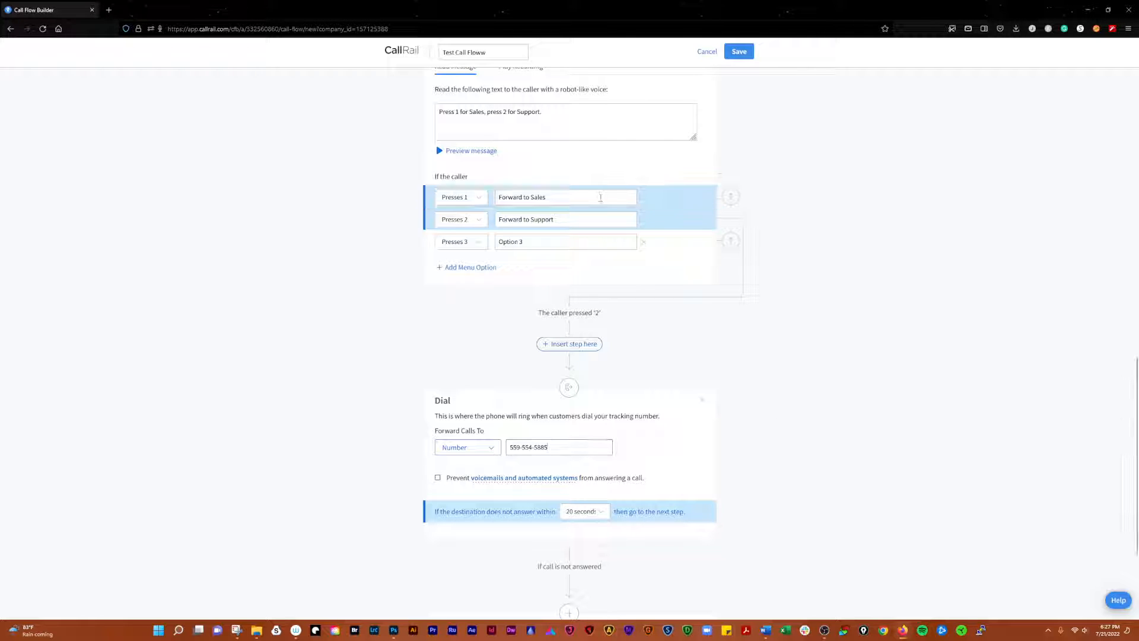
scroll(743, 283, up, 1)
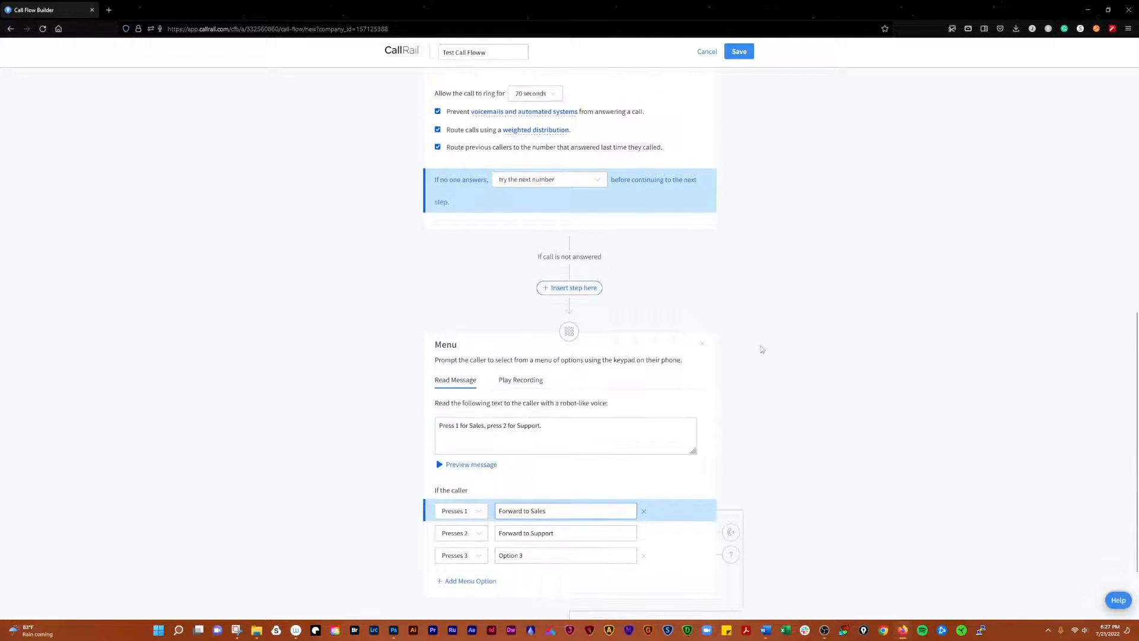
scroll(764, 339, down, 2)
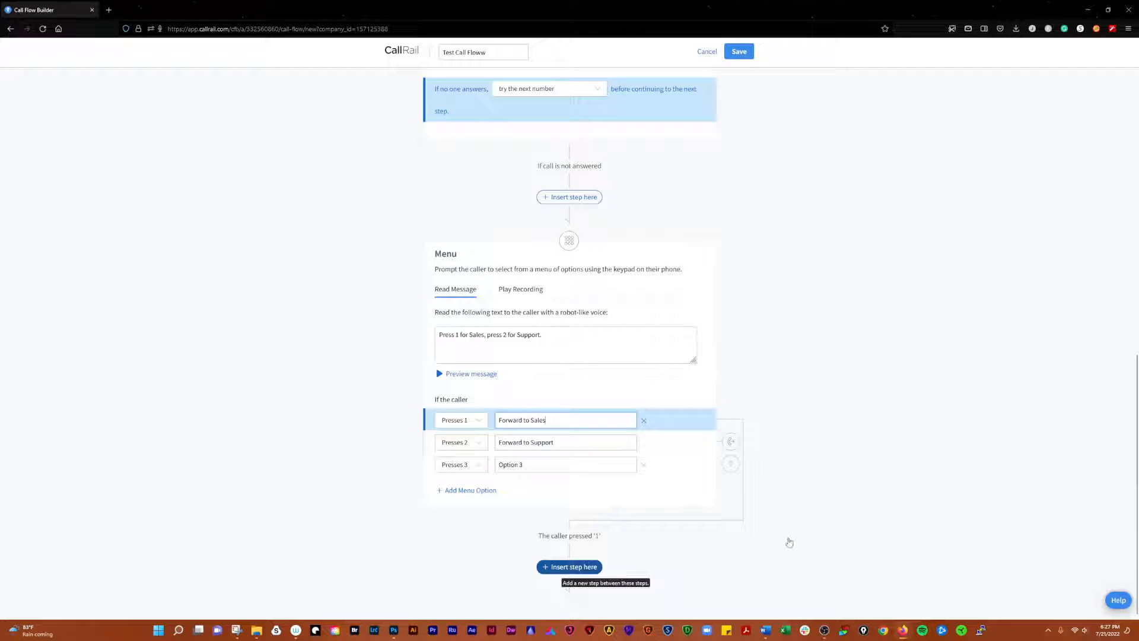
scroll(804, 477, down, 3)
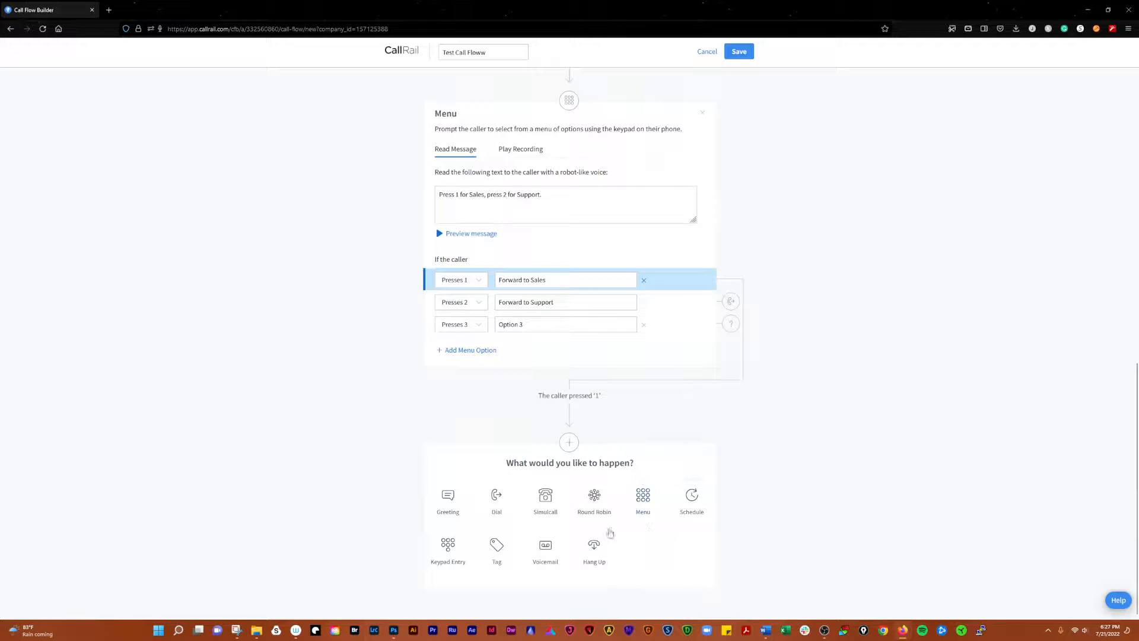
click(497, 501)
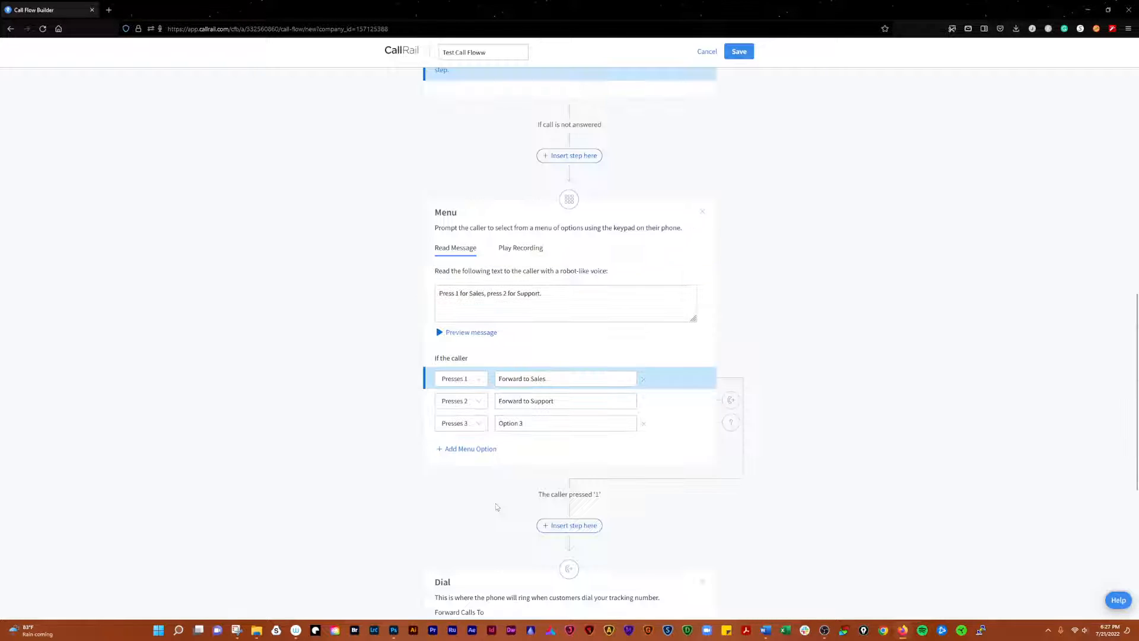
scroll(562, 449, down, 3)
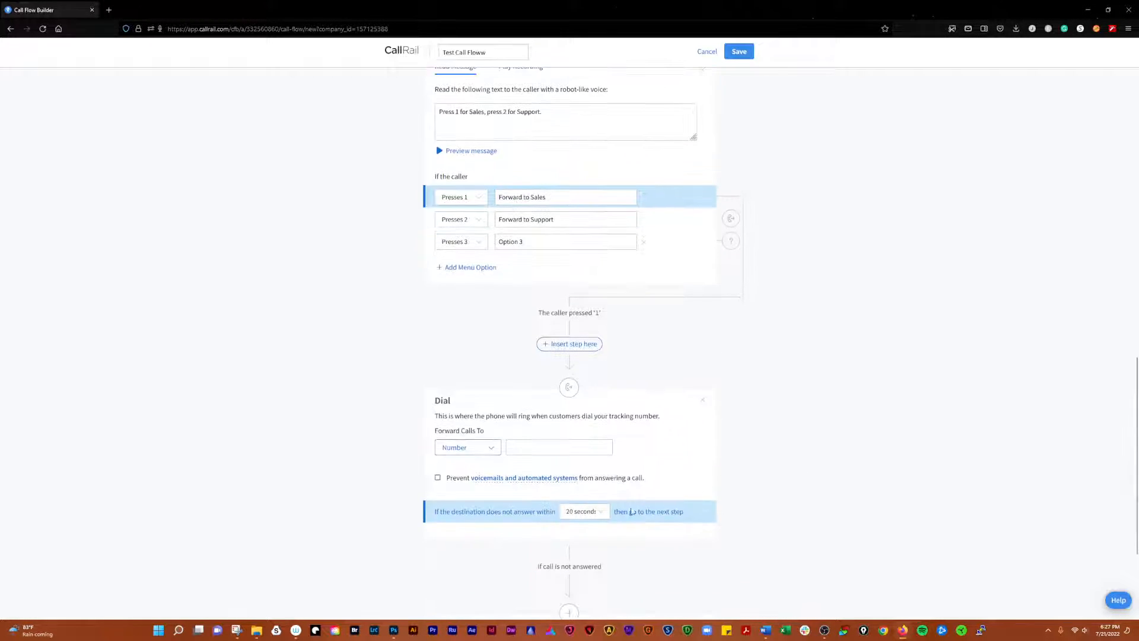
click(545, 447)
key(ctrl+v)
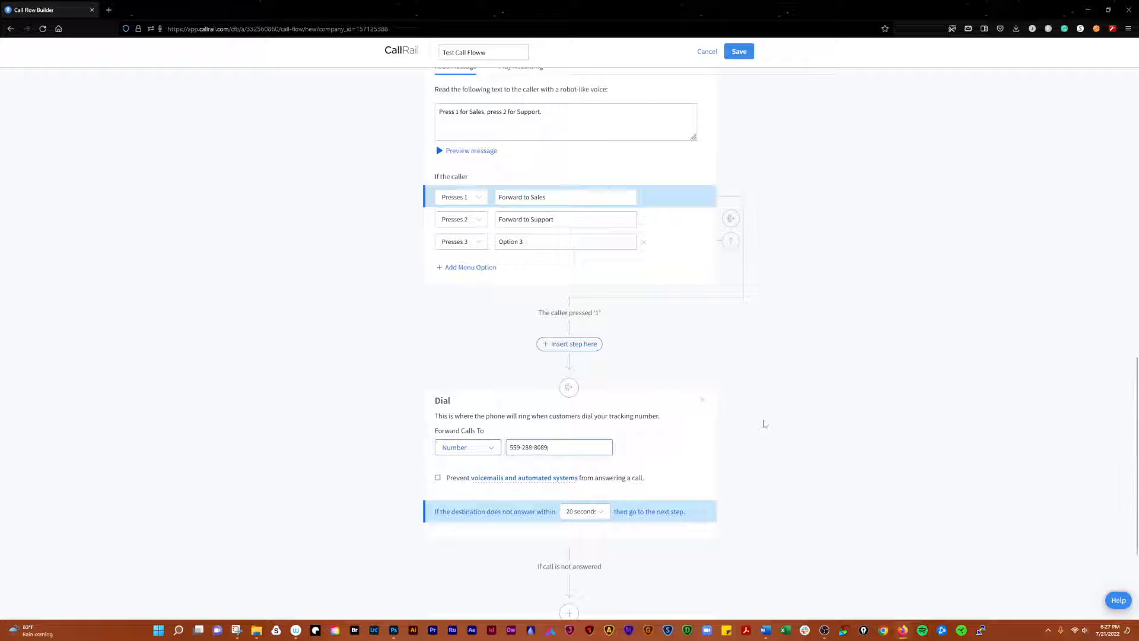
click(587, 246)
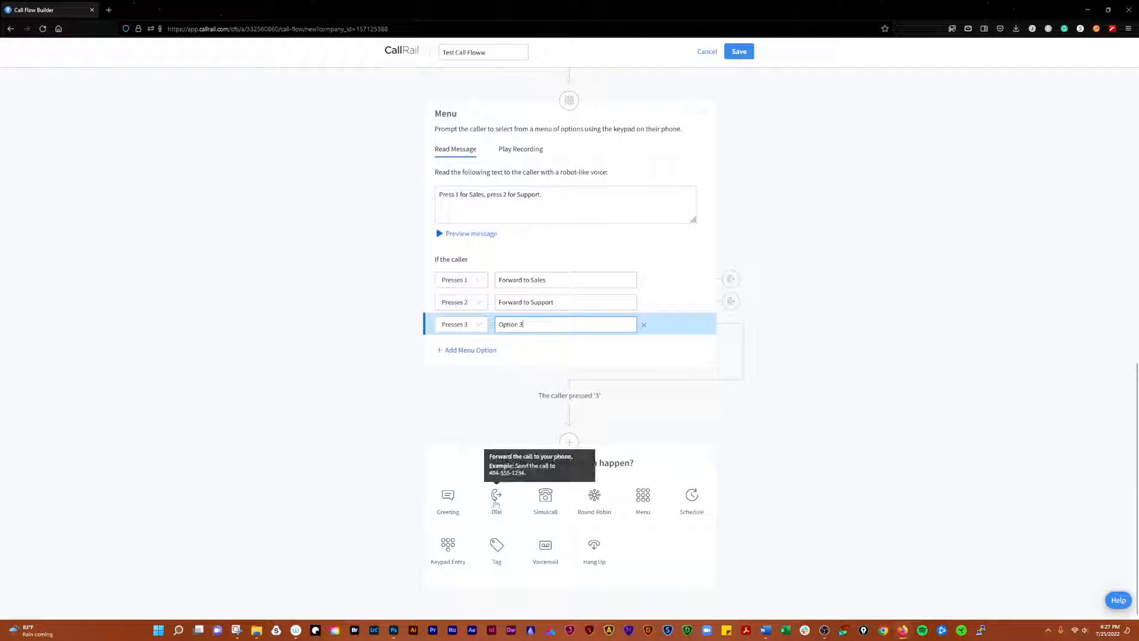
click(496, 508)
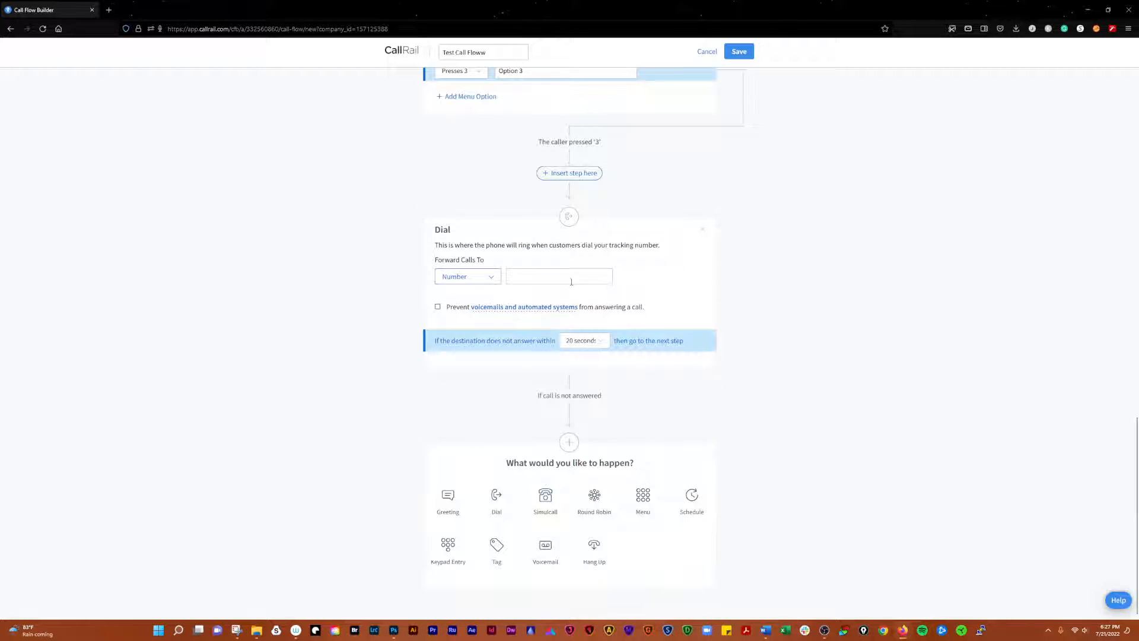
click(823, 300)
scroll(798, 305, up, 3)
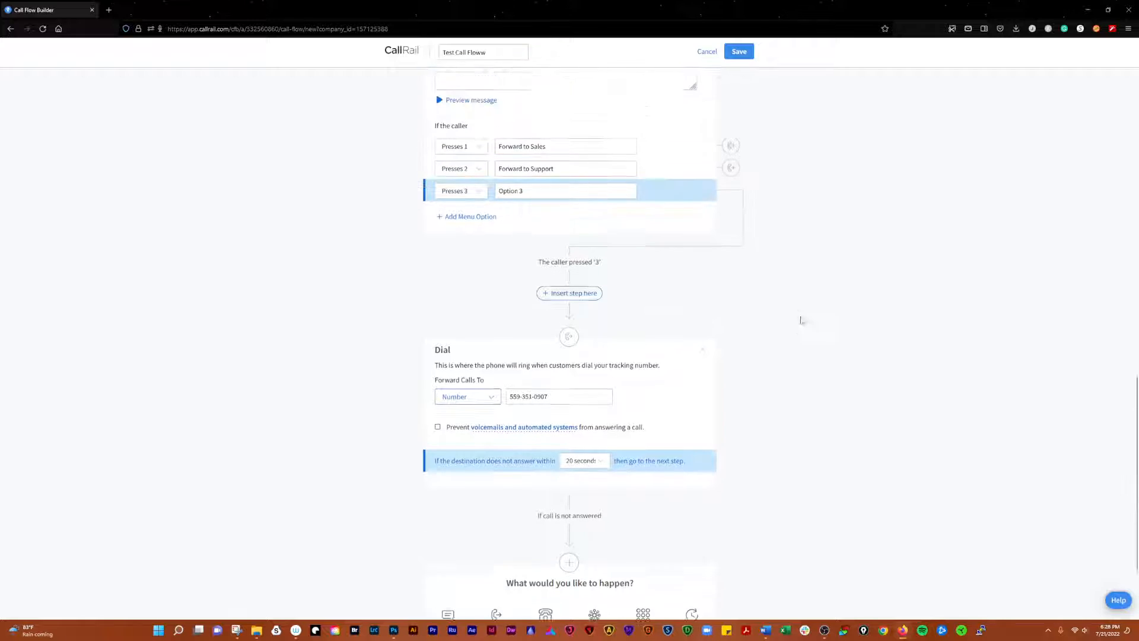
click(660, 192)
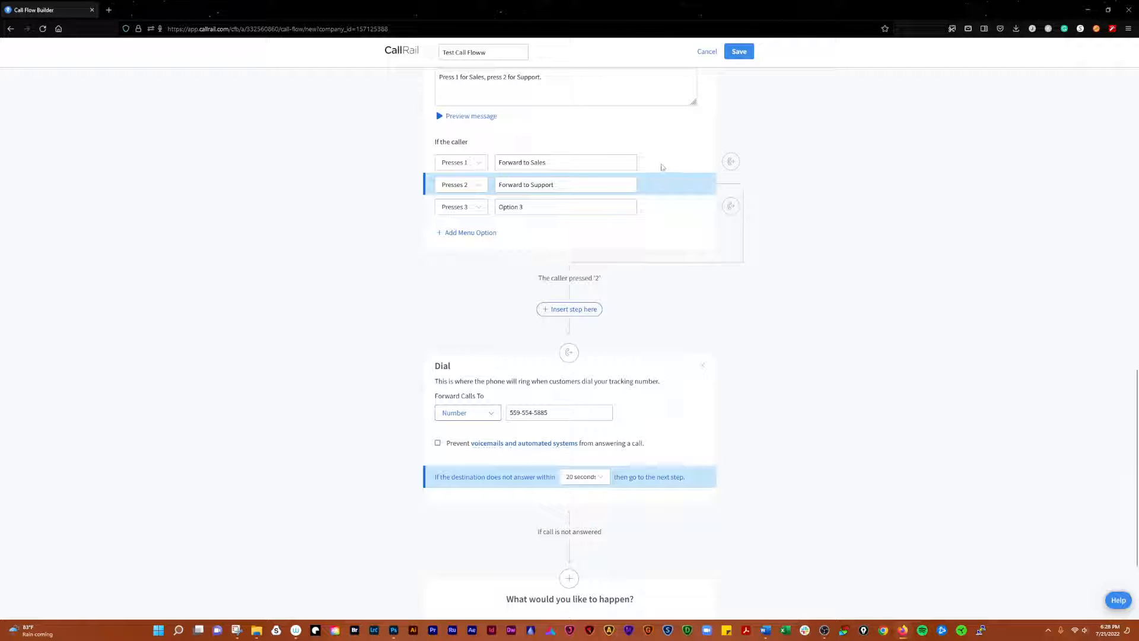
click(655, 167)
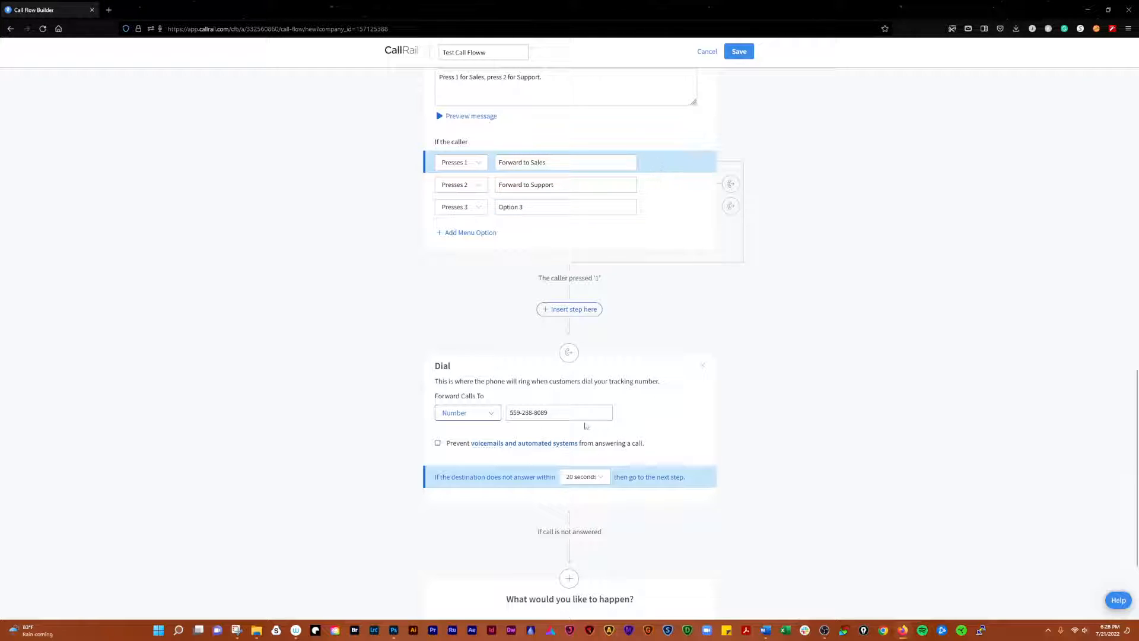
scroll(681, 454, down, 2)
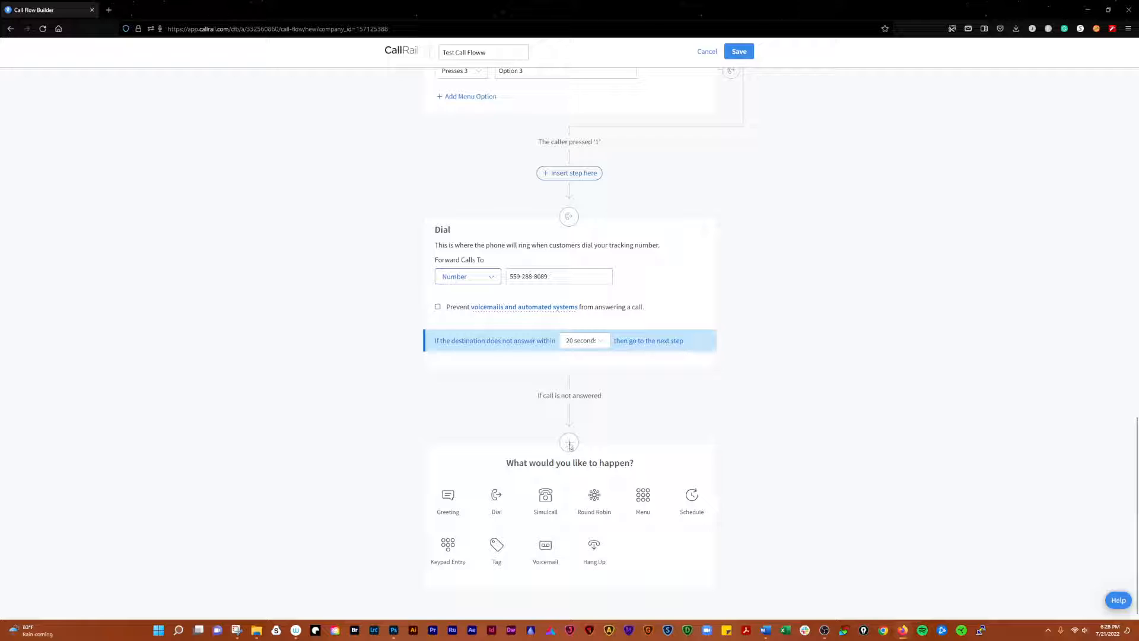
click(692, 503)
scroll(797, 410, down, 4)
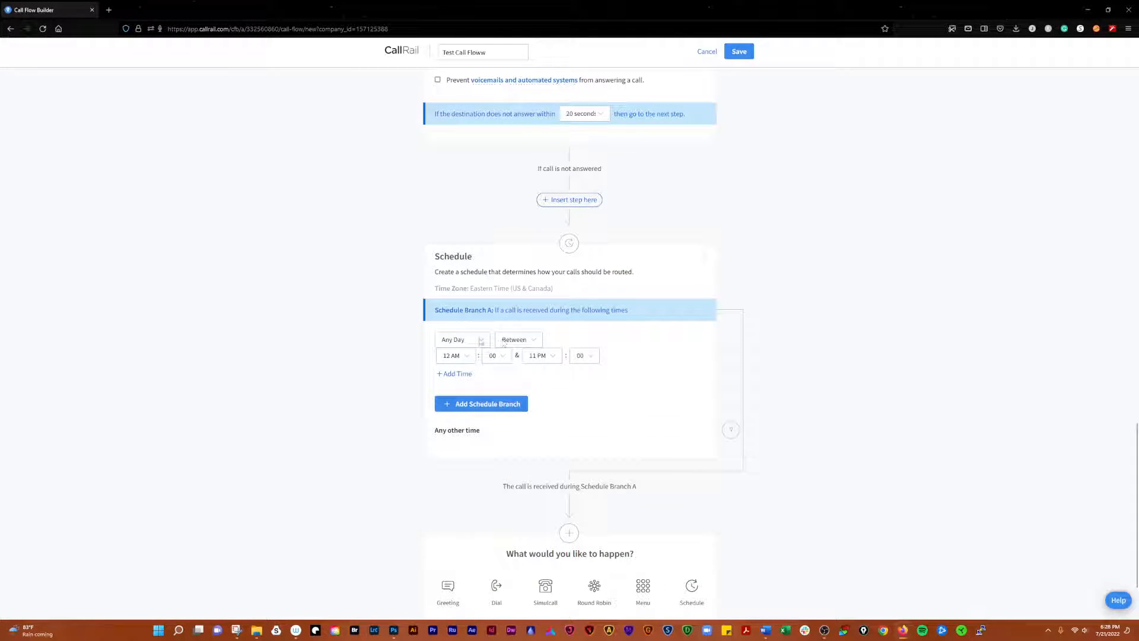
click(477, 341)
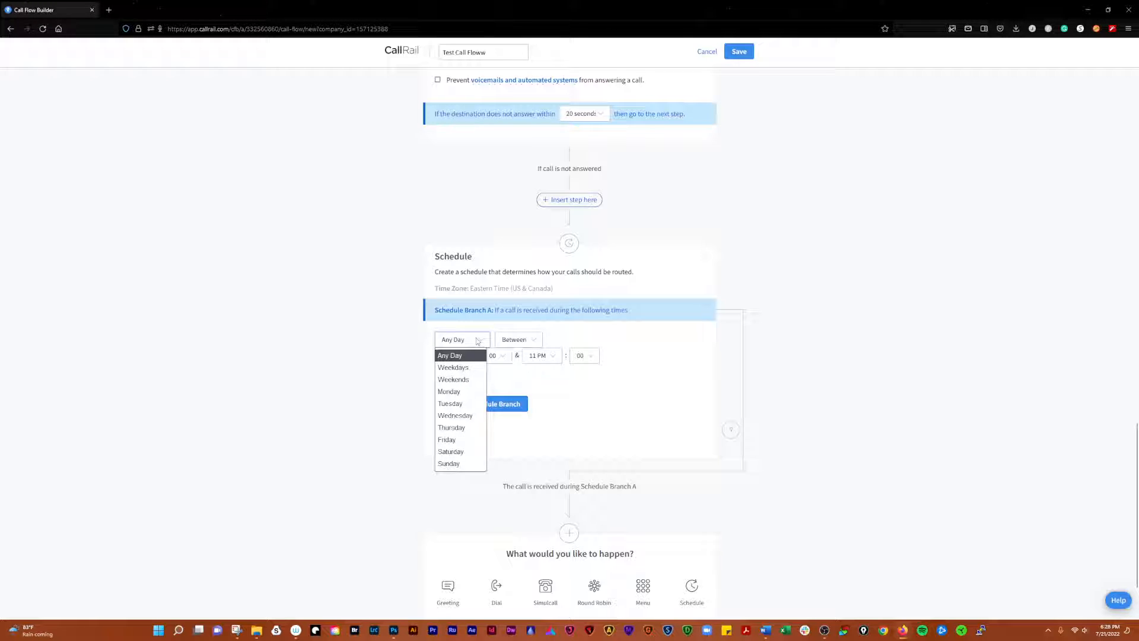
click(479, 341)
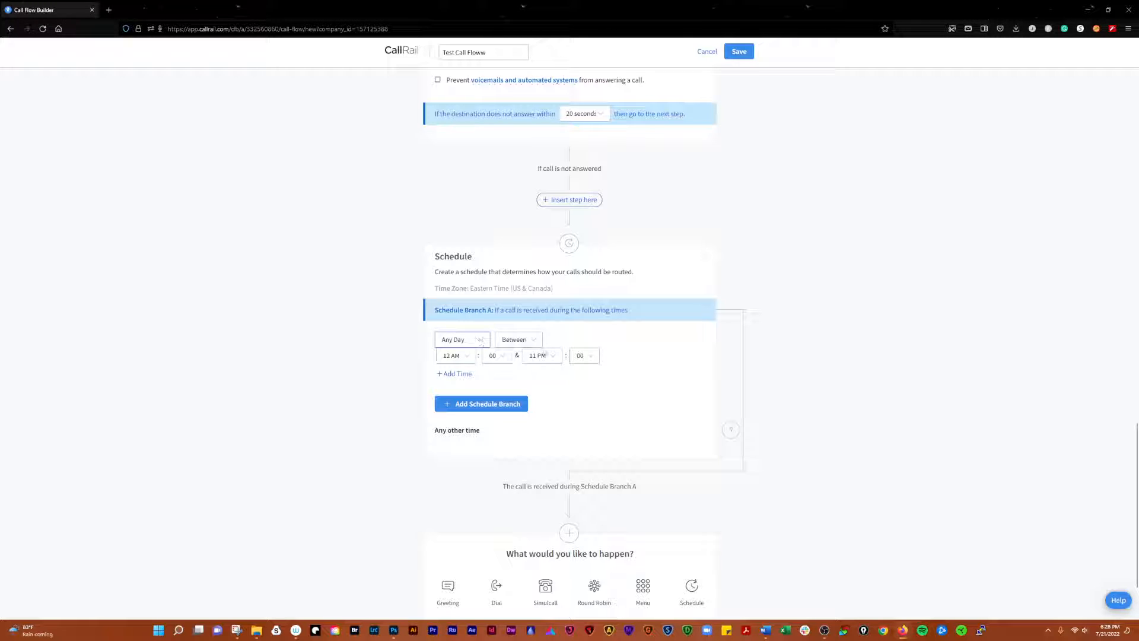
click(534, 343)
click(534, 343)
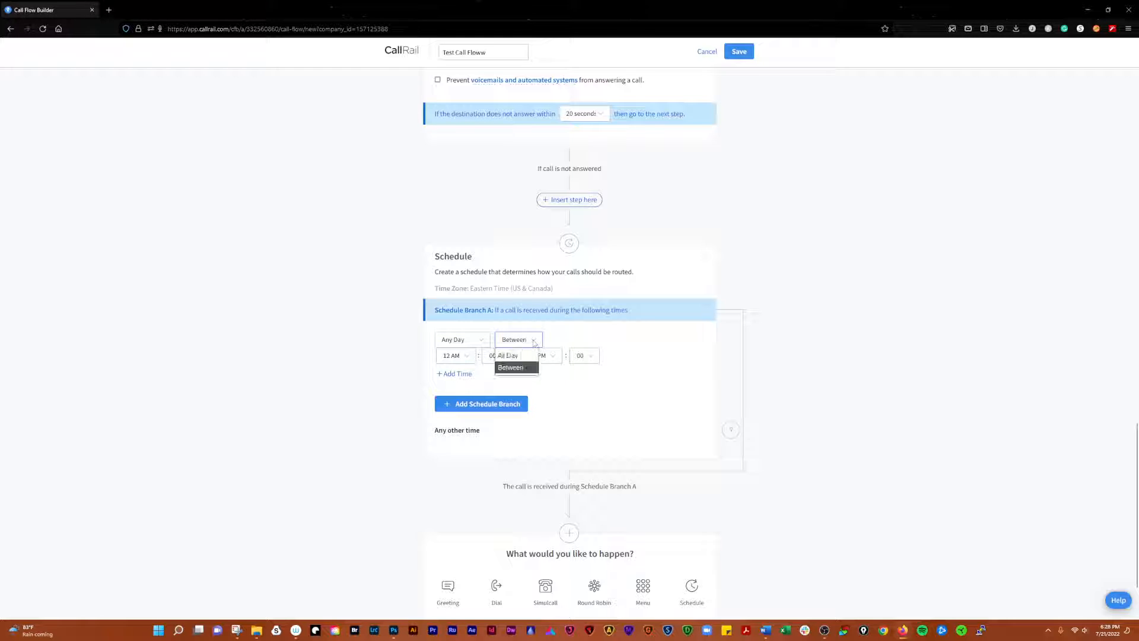
click(534, 343)
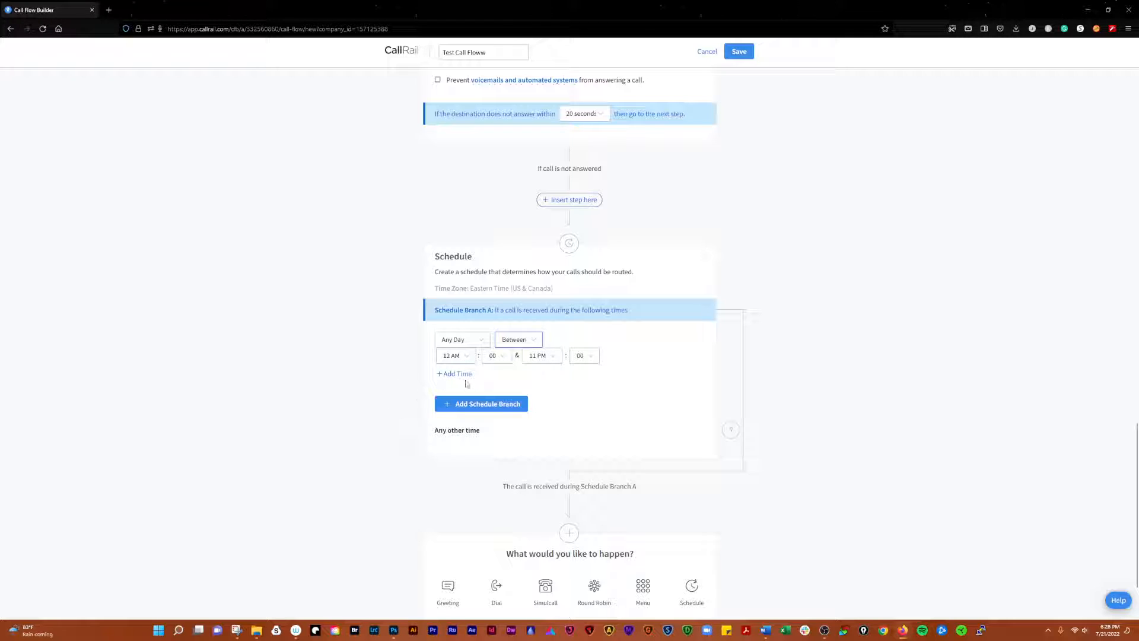
Add Branch B limited to a time range starting at 11:05
click(448, 406)
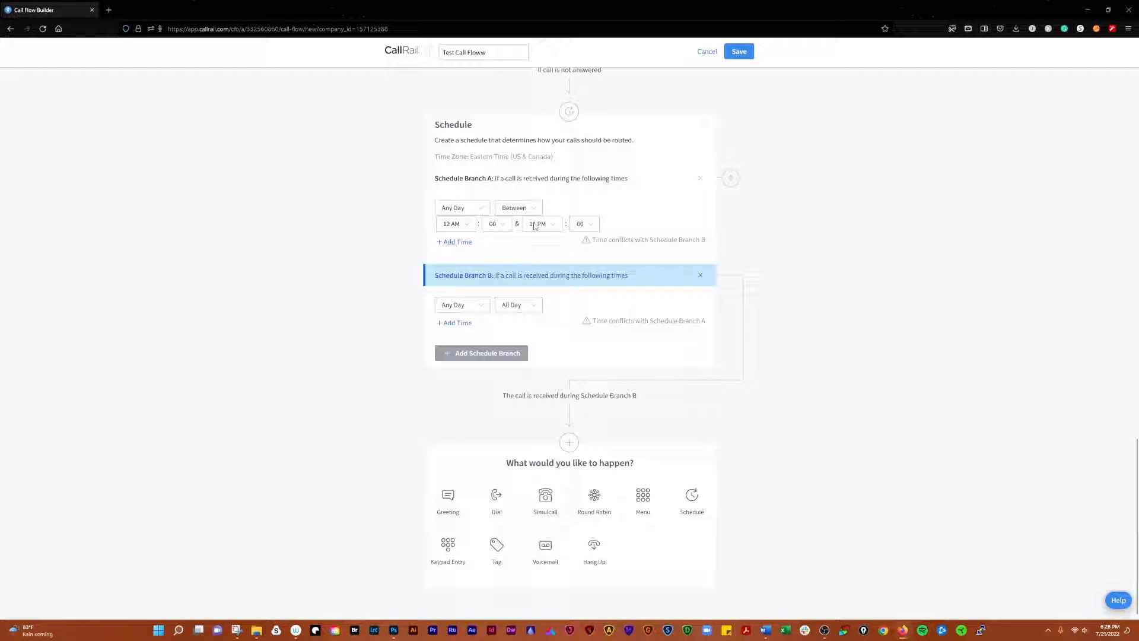
click(518, 305)
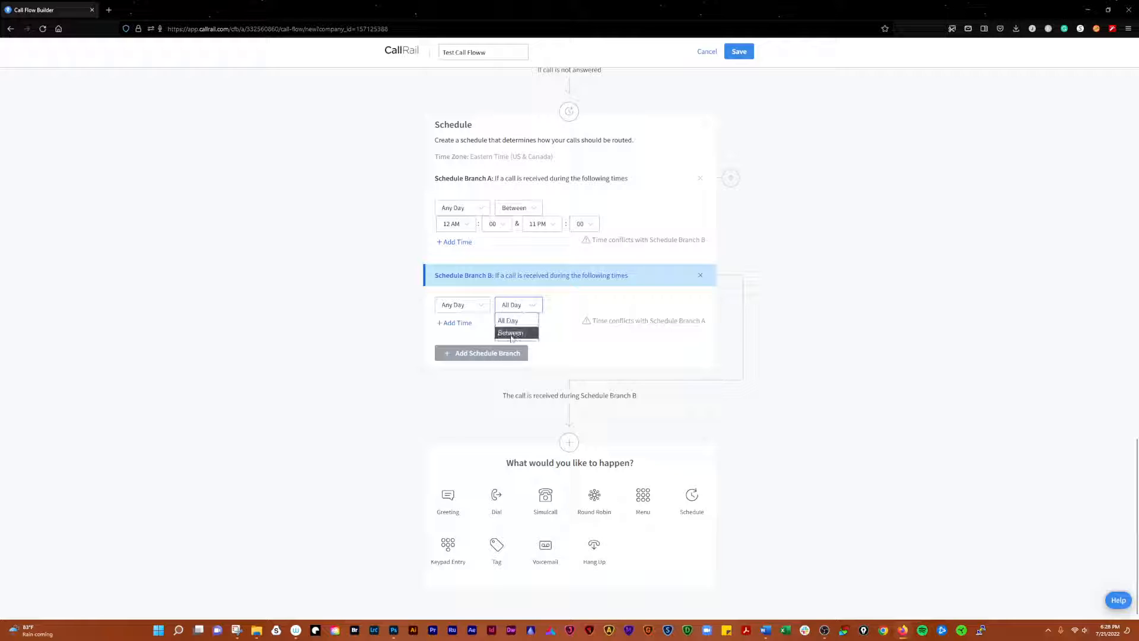
click(512, 332)
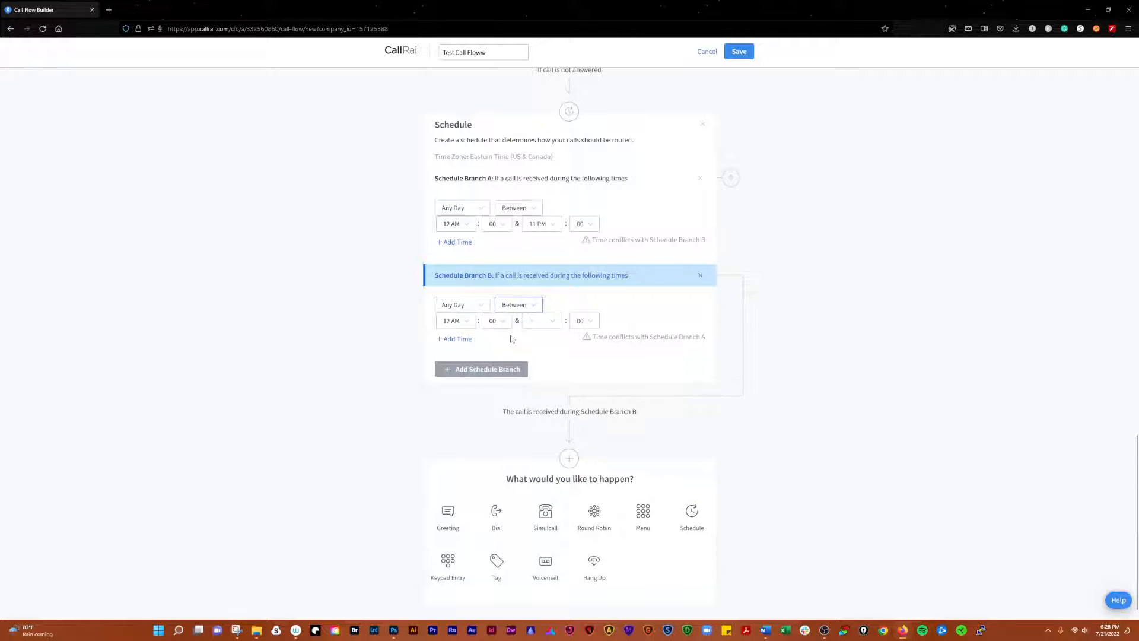
click(464, 324)
scroll(454, 350, down, 2)
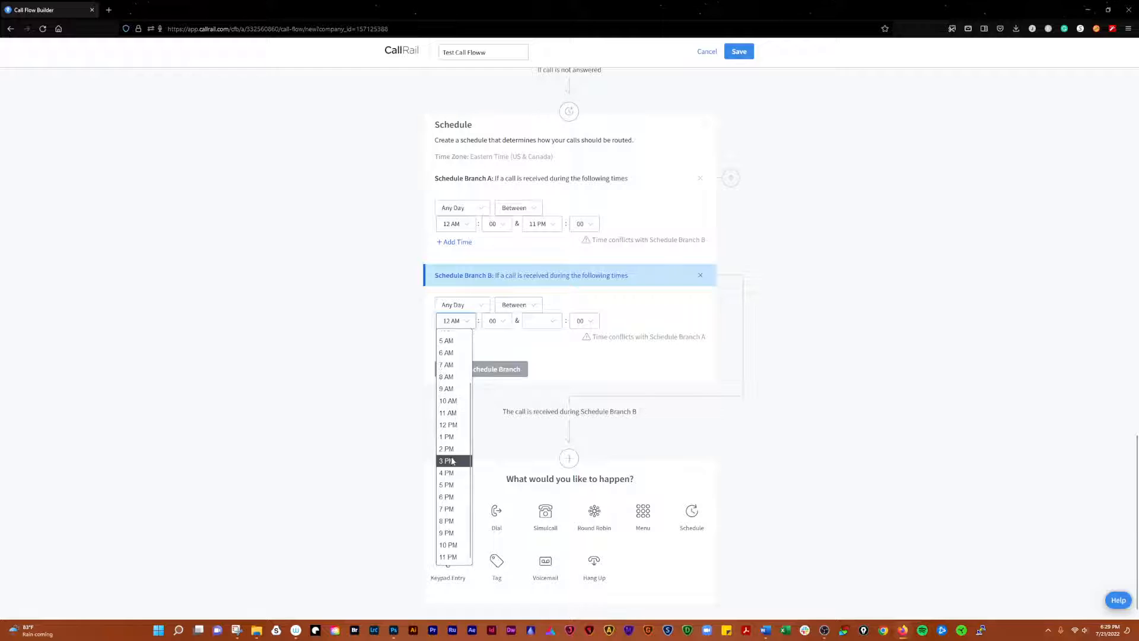
click(449, 413)
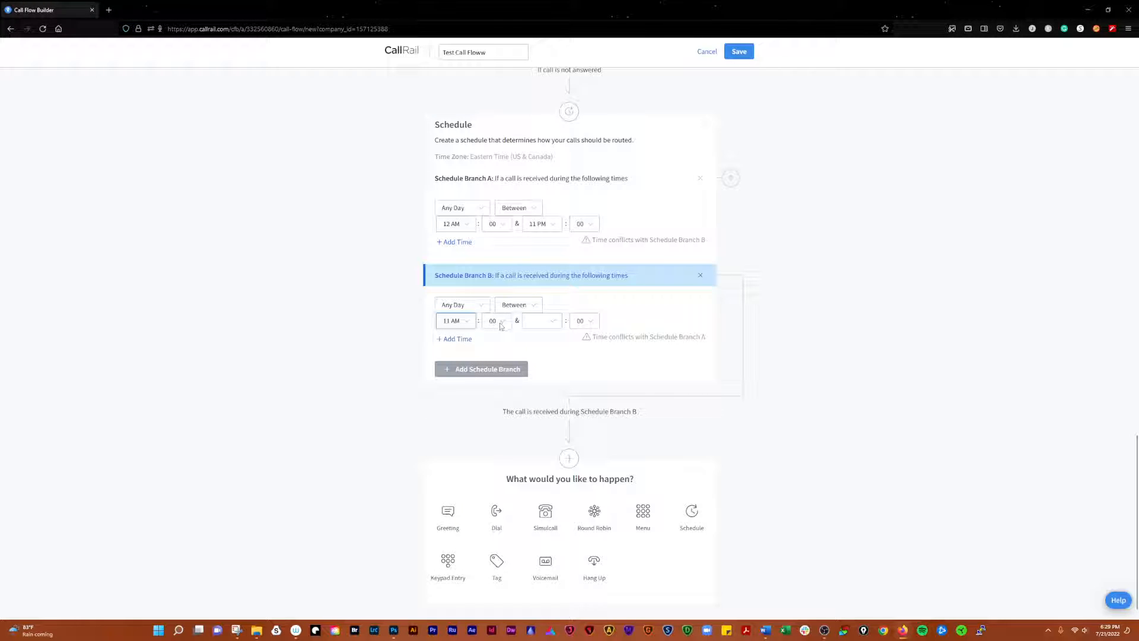
click(503, 324)
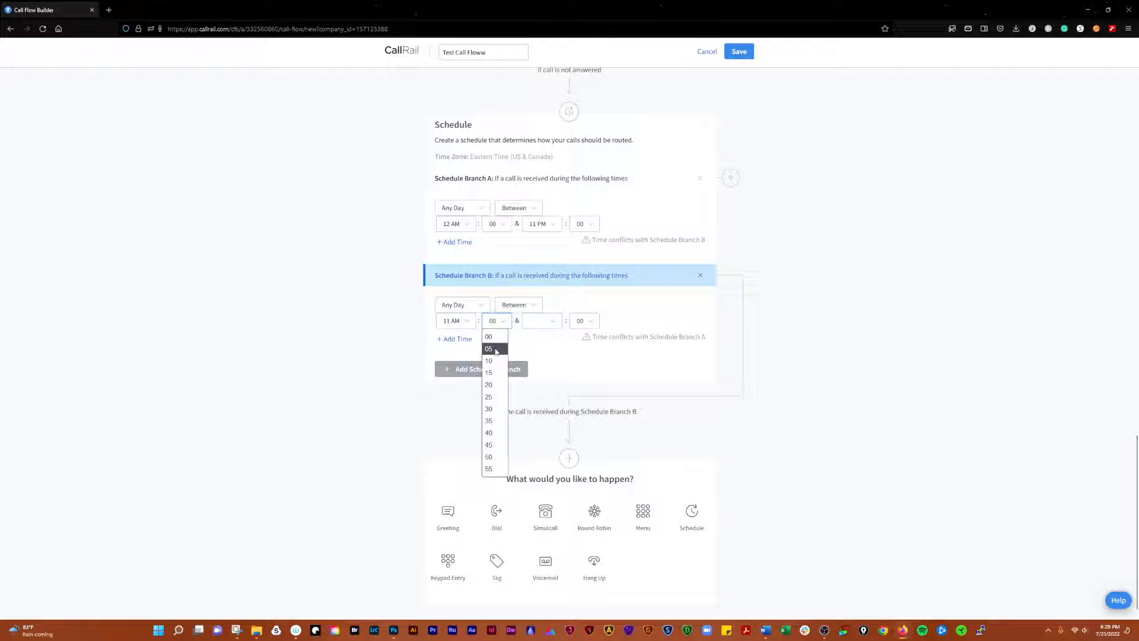
click(496, 350)
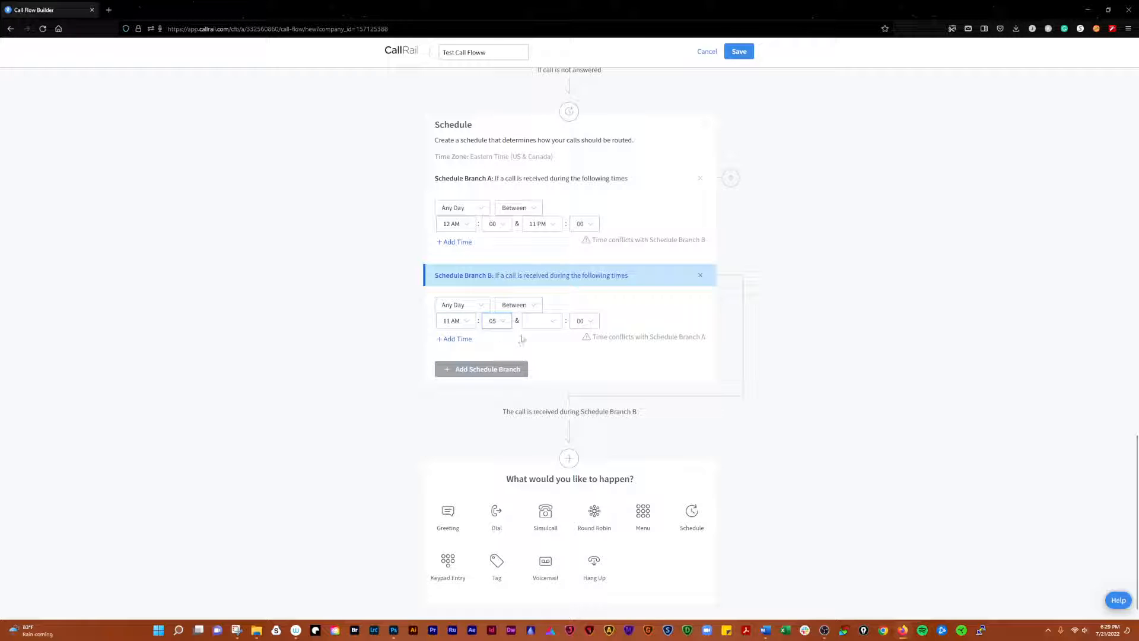
Set Branch B's end to 11:55 PM and correct its start hour to 11 PM
click(555, 323)
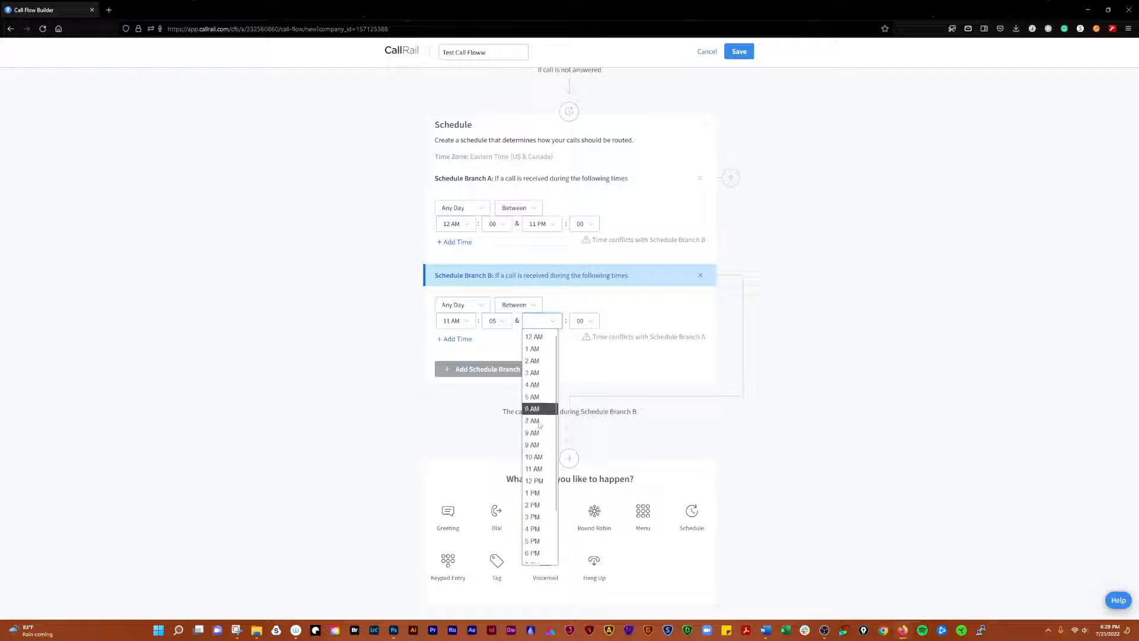
scroll(536, 460, down, 2)
click(534, 557)
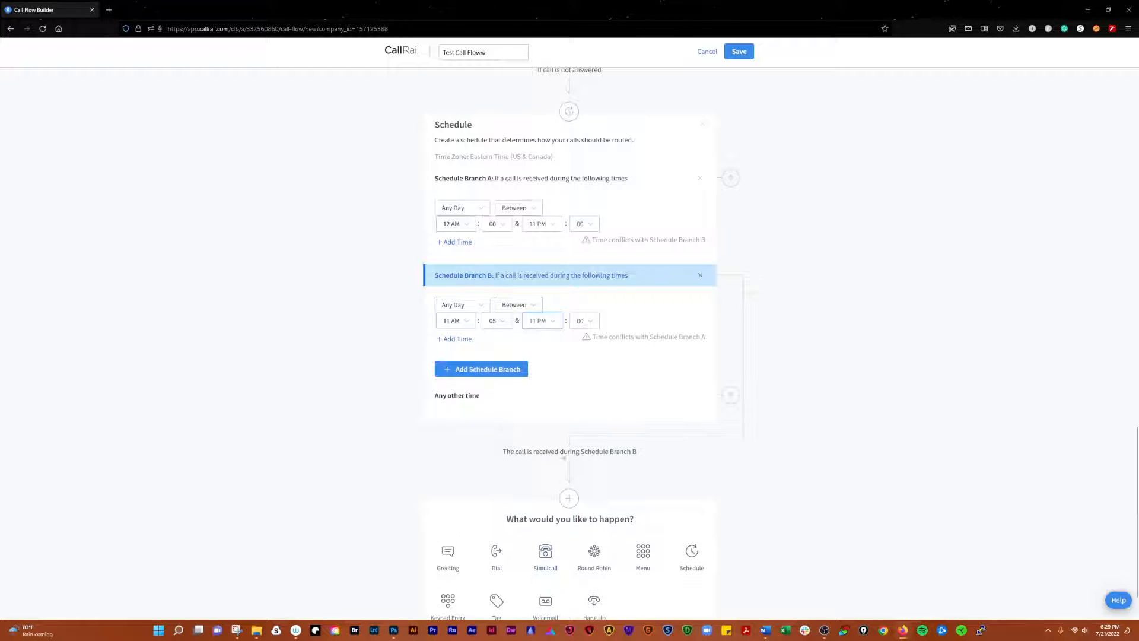
click(587, 321)
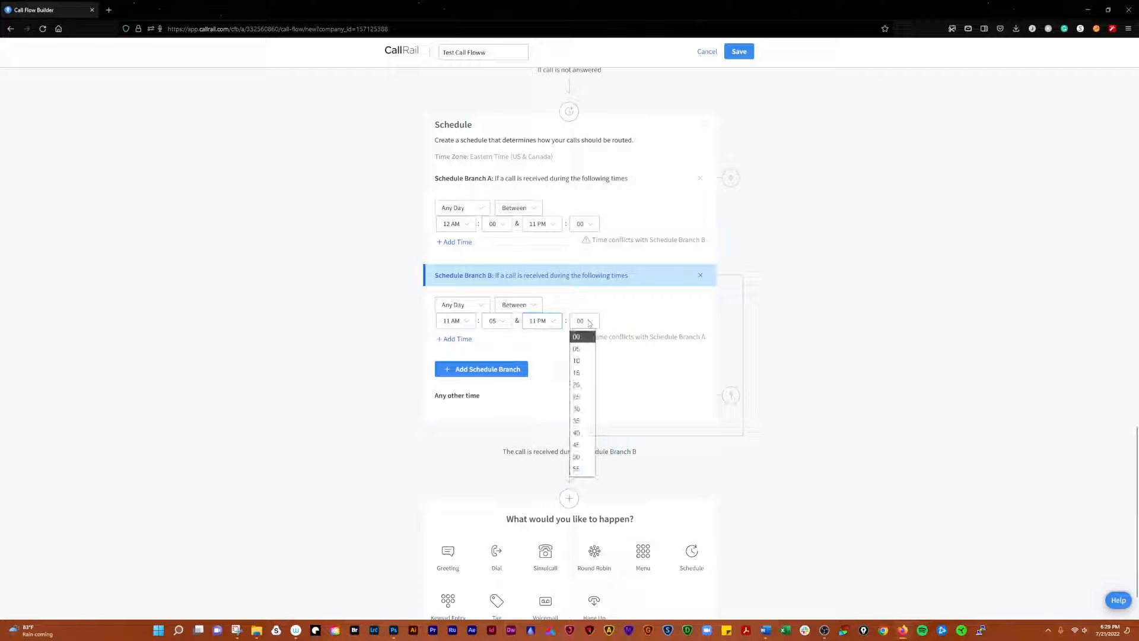
click(581, 469)
click(454, 321)
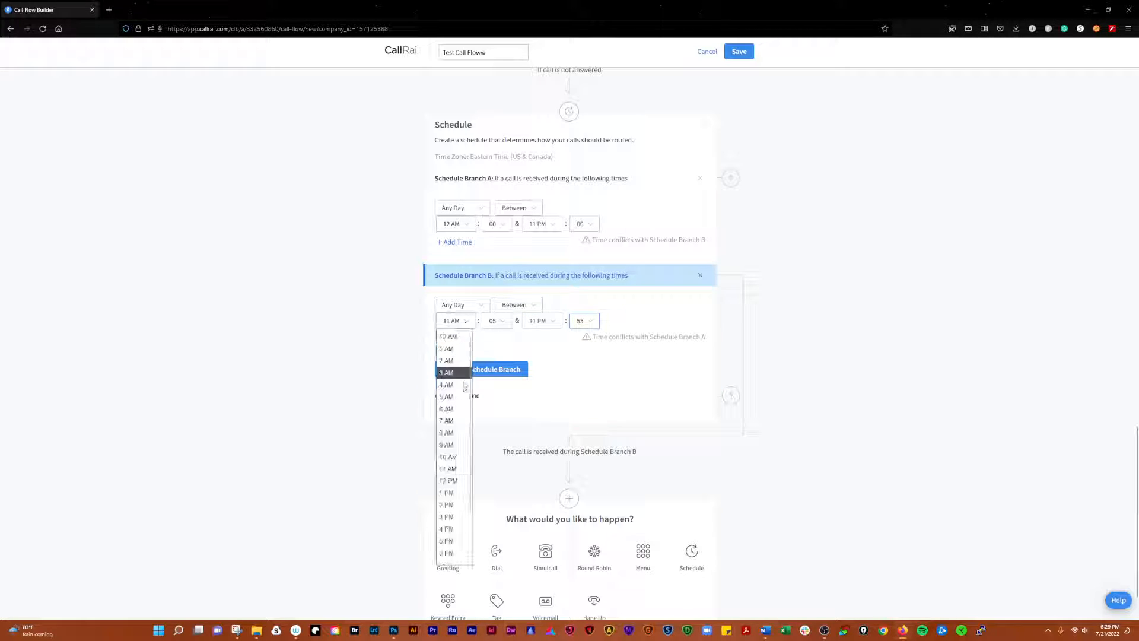
scroll(454, 474, down, 2)
click(448, 557)
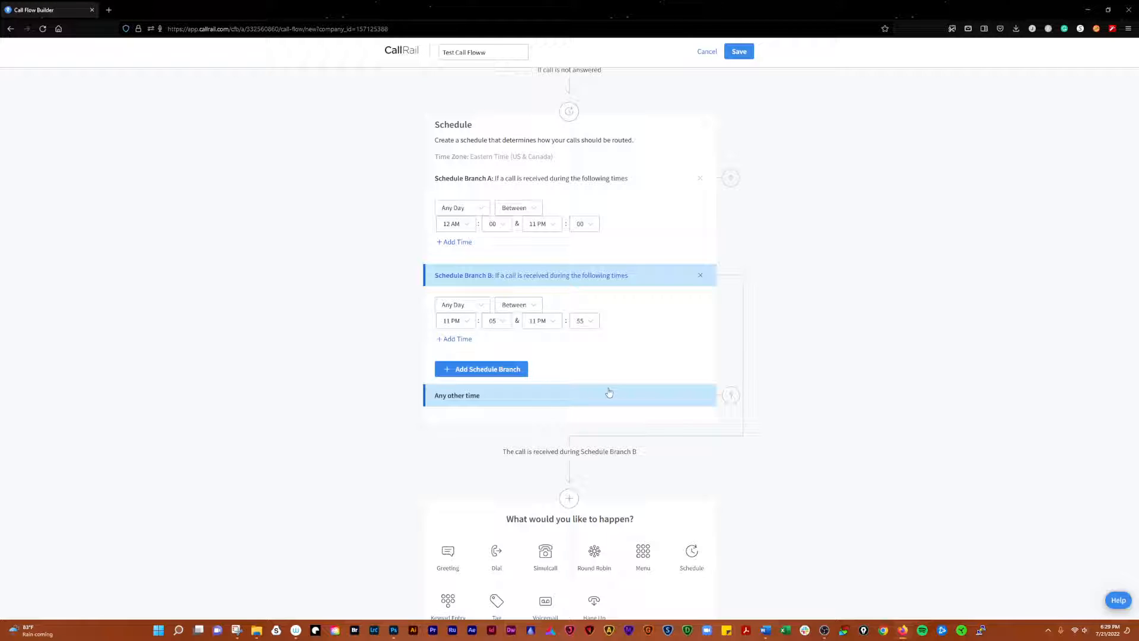
scroll(794, 447, down, 1)
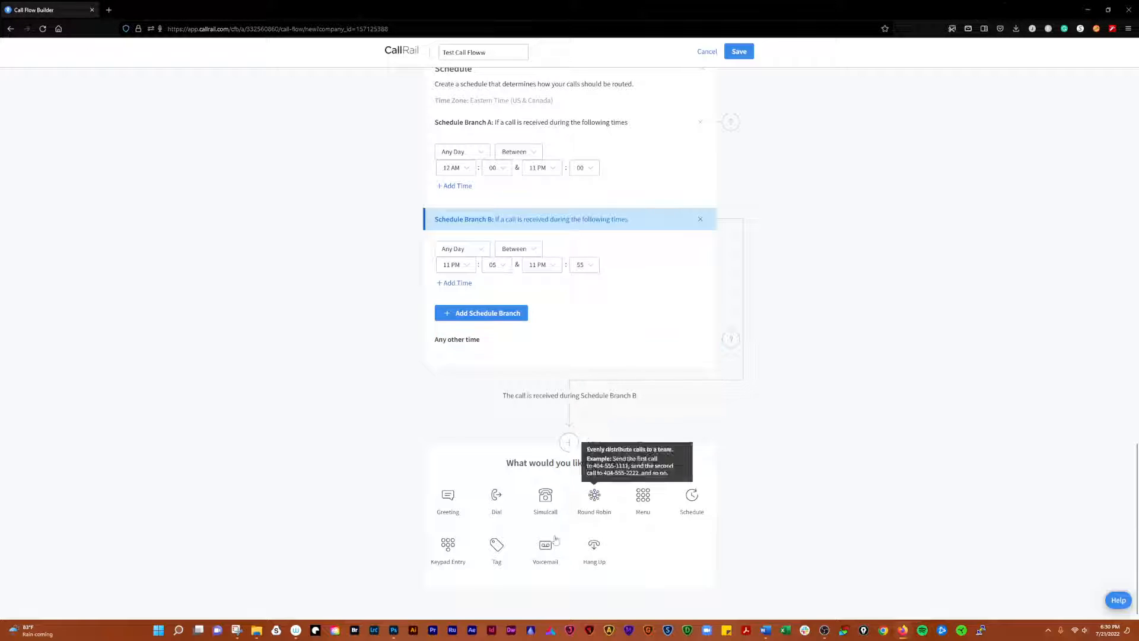
Add a Keypad Entry step under schedule Branch B and name its prompt 123456
click(450, 550)
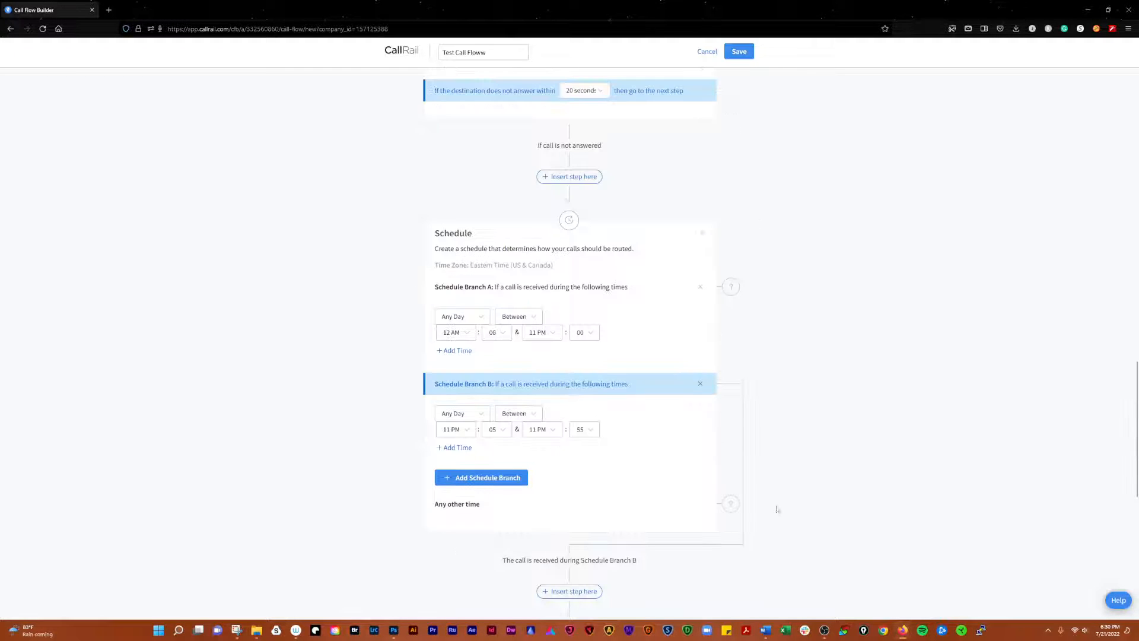
scroll(807, 427, down, 2)
scroll(807, 428, down, 2)
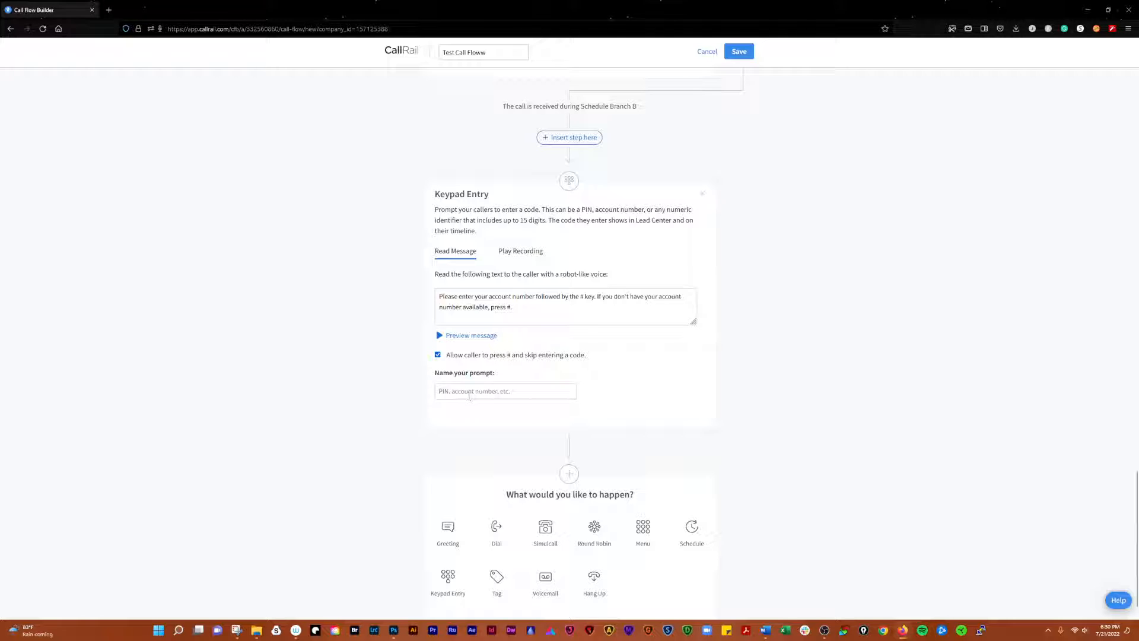
click(469, 395)
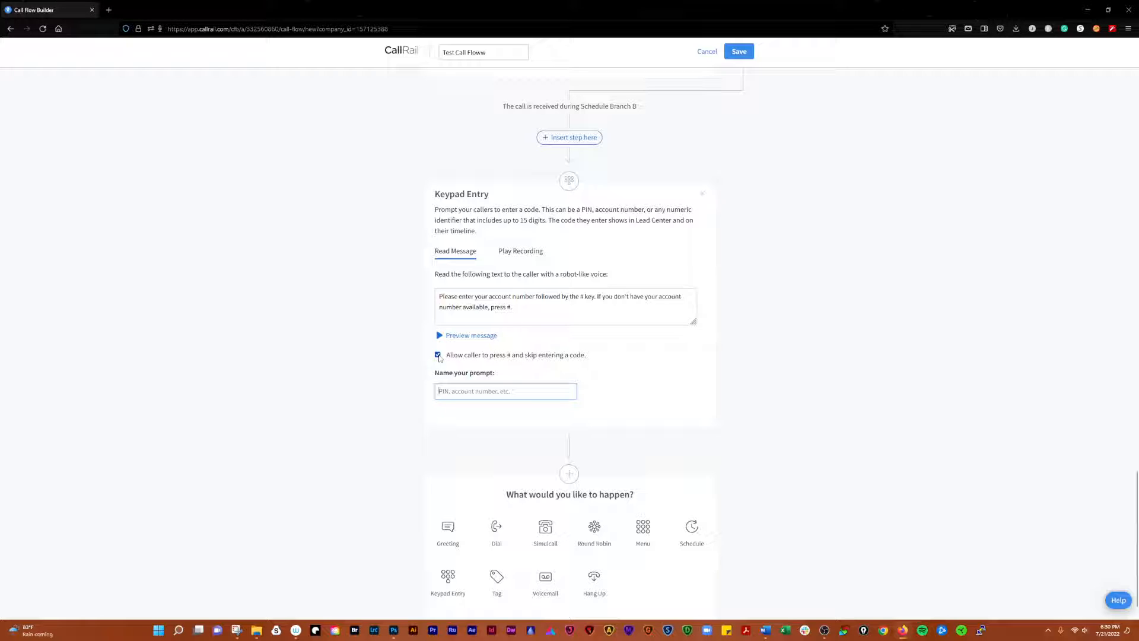
click(438, 355)
click(438, 356)
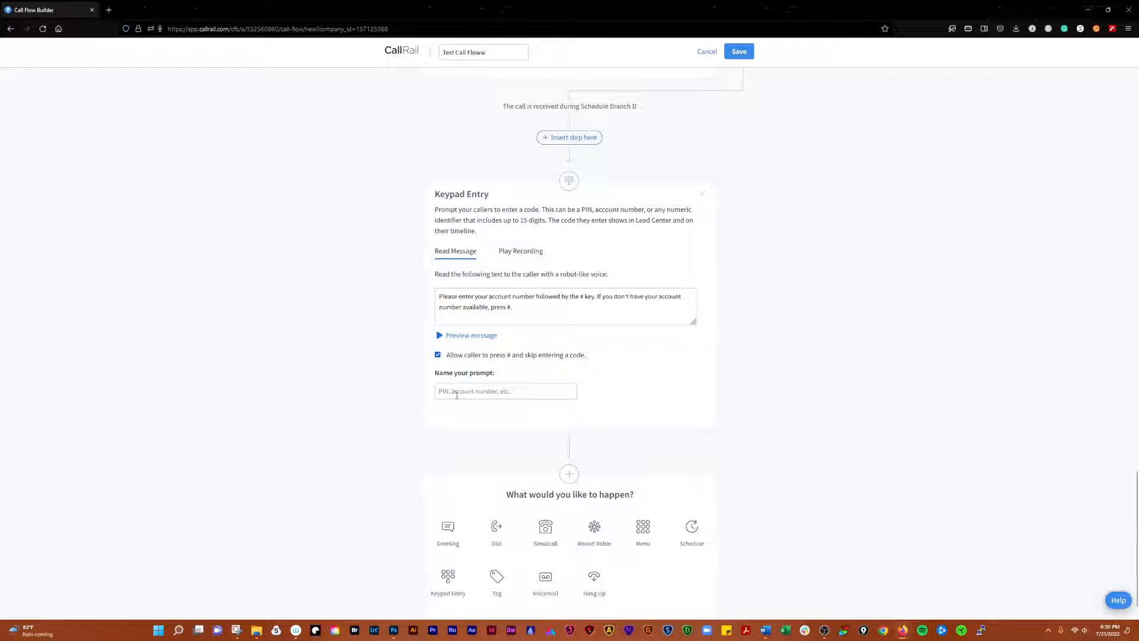
click(457, 392)
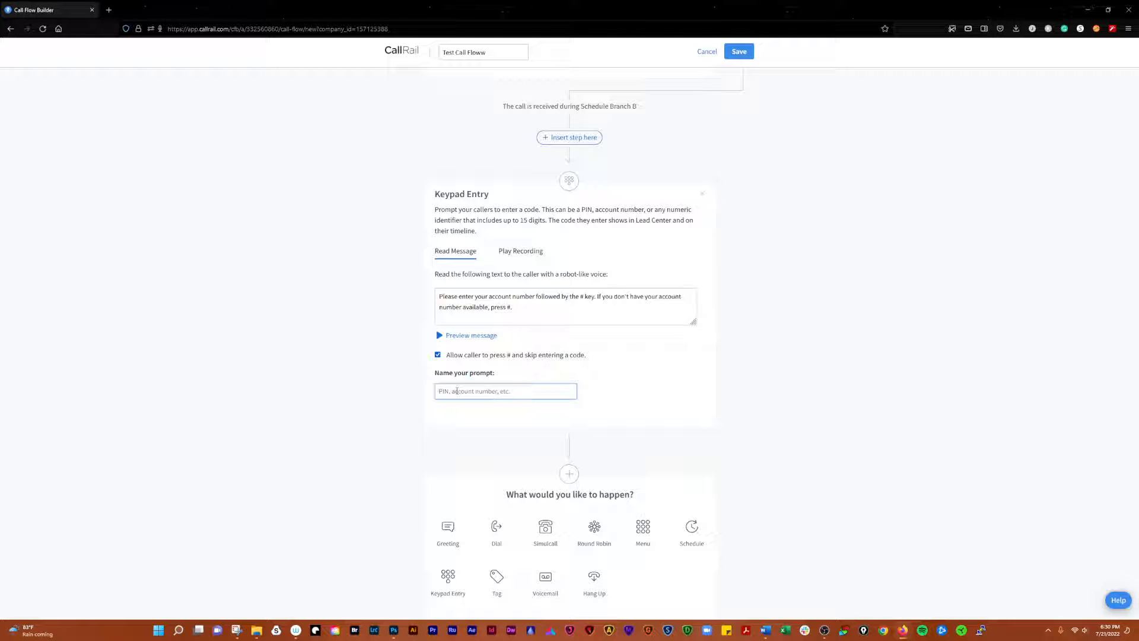
text(123456)
click(692, 384)
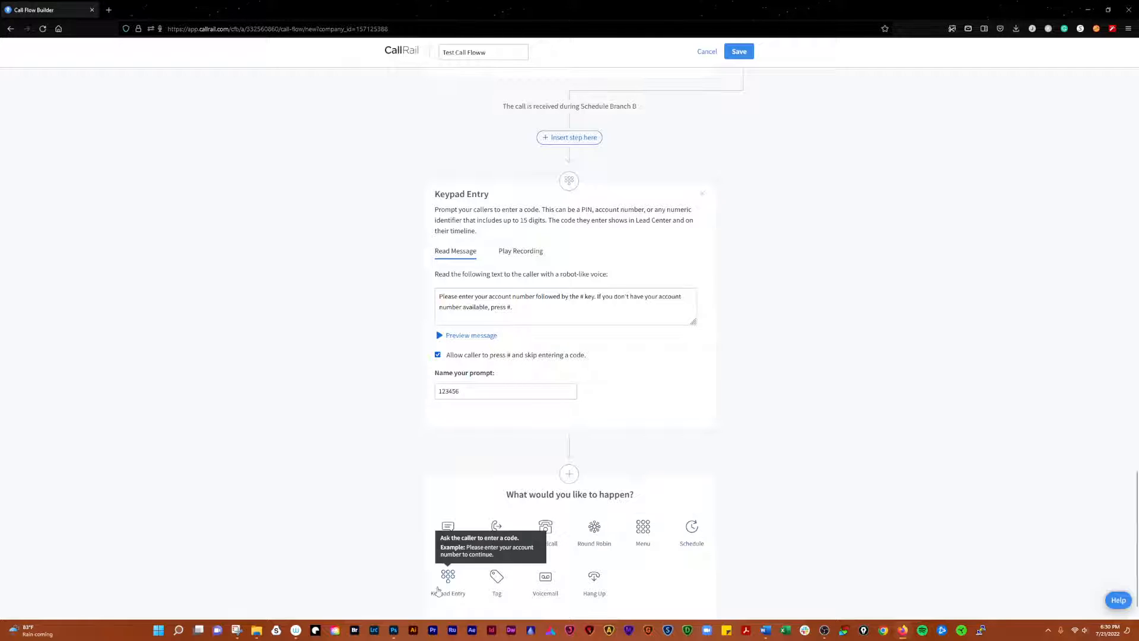
scroll(746, 443, down, 1)
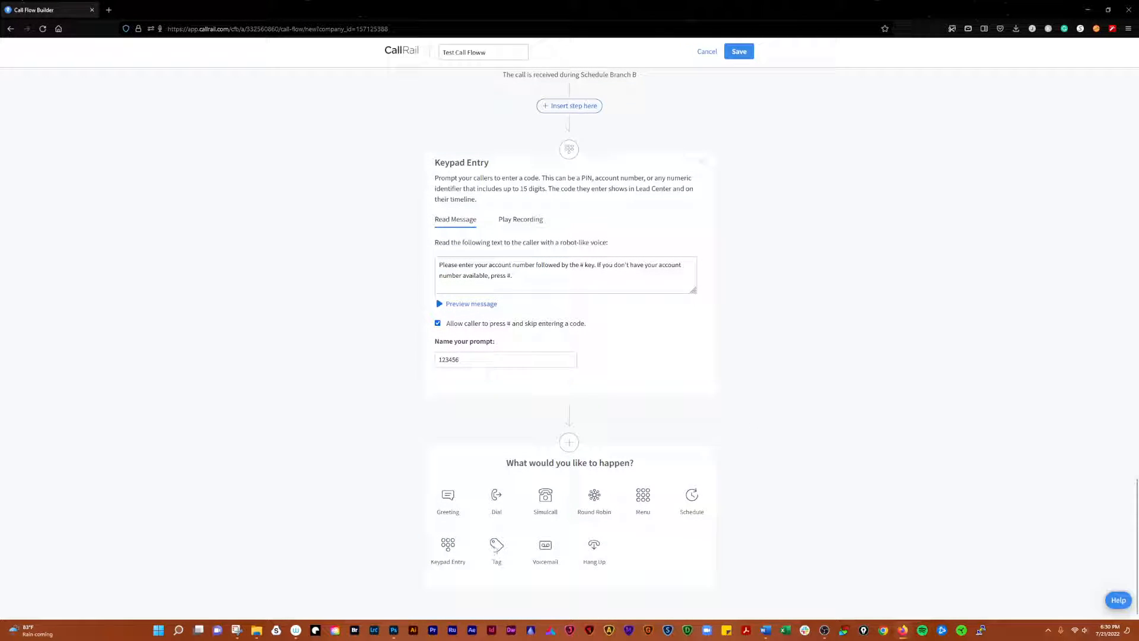
click(497, 546)
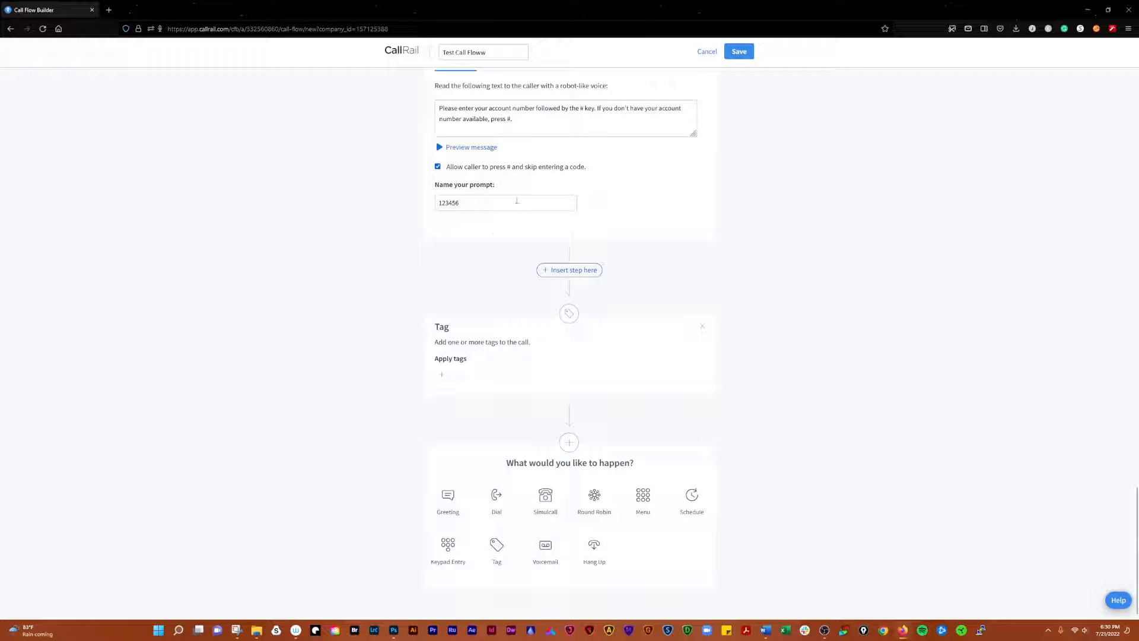
click(442, 375)
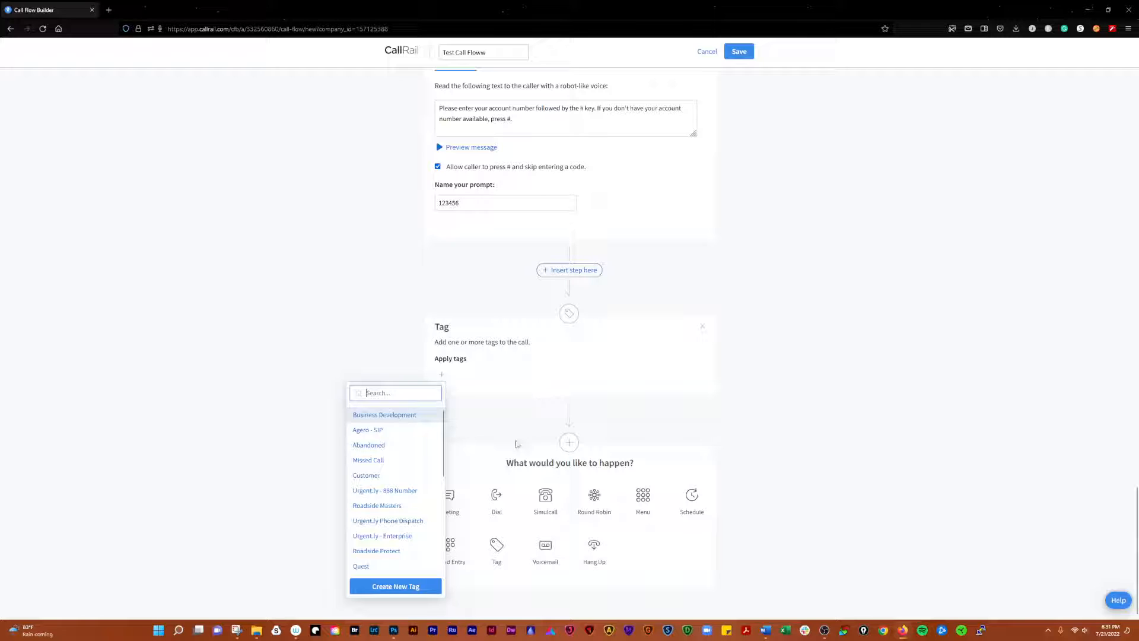
click(513, 424)
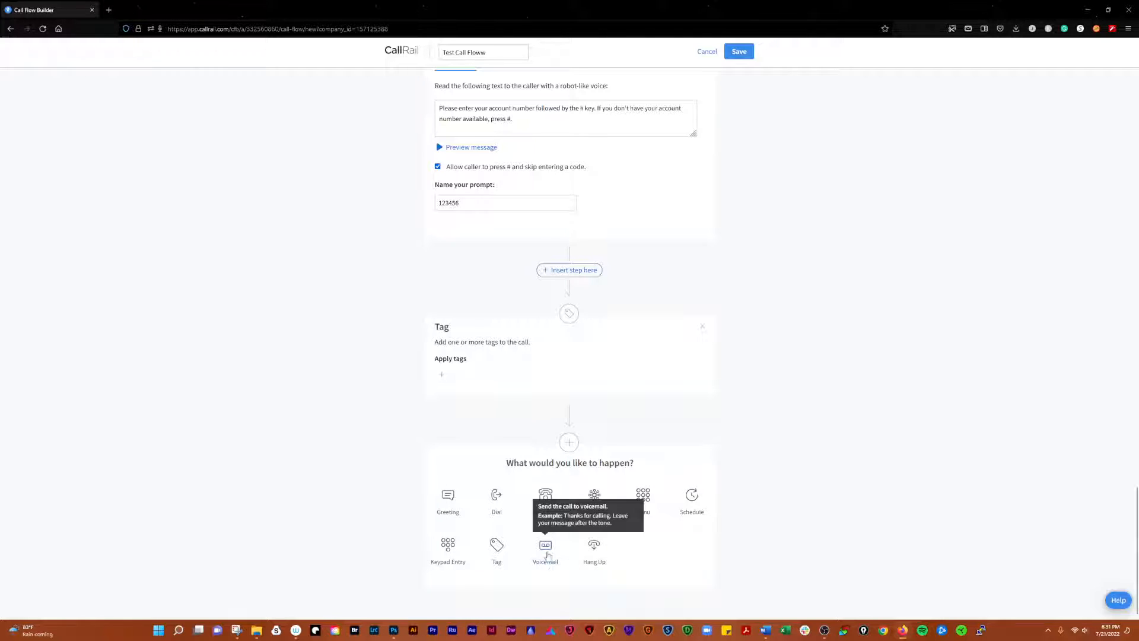
click(546, 549)
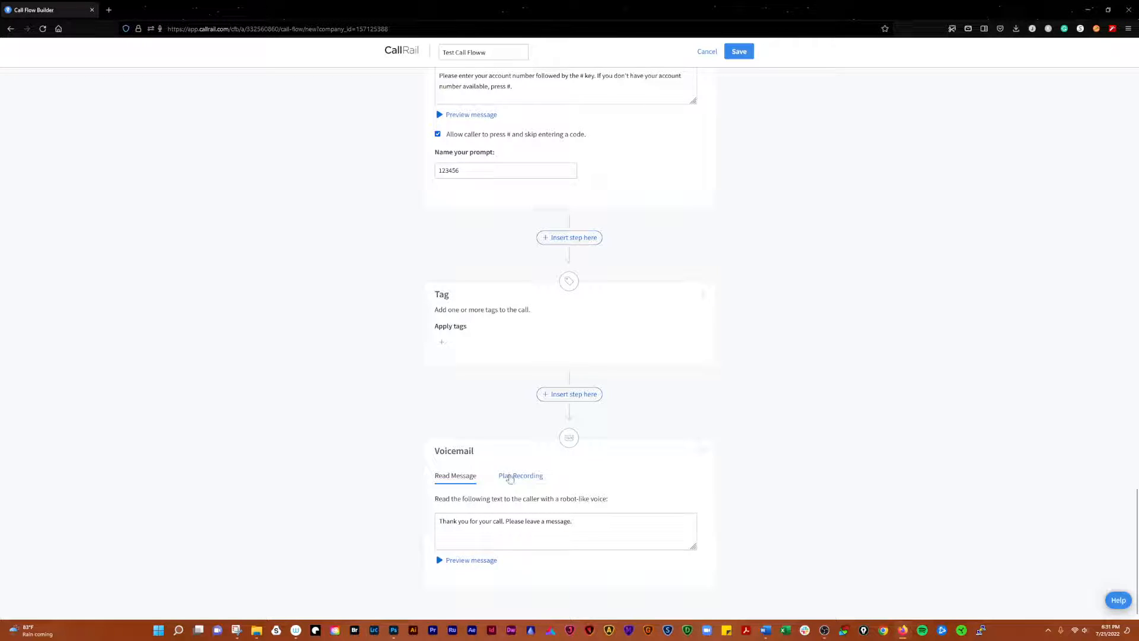
click(511, 476)
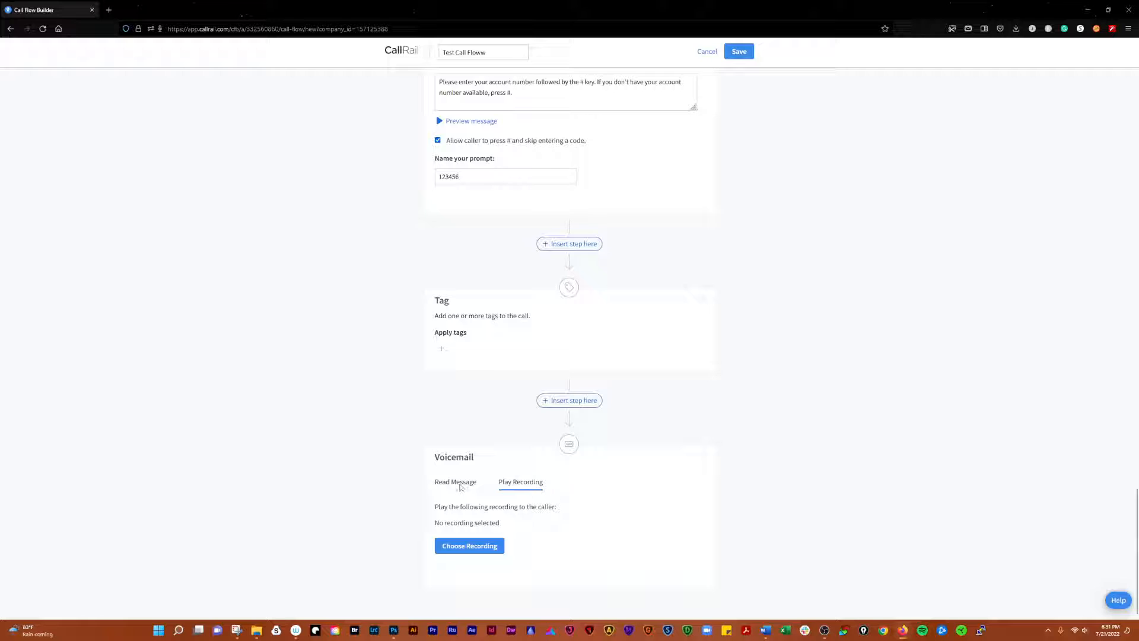
click(455, 481)
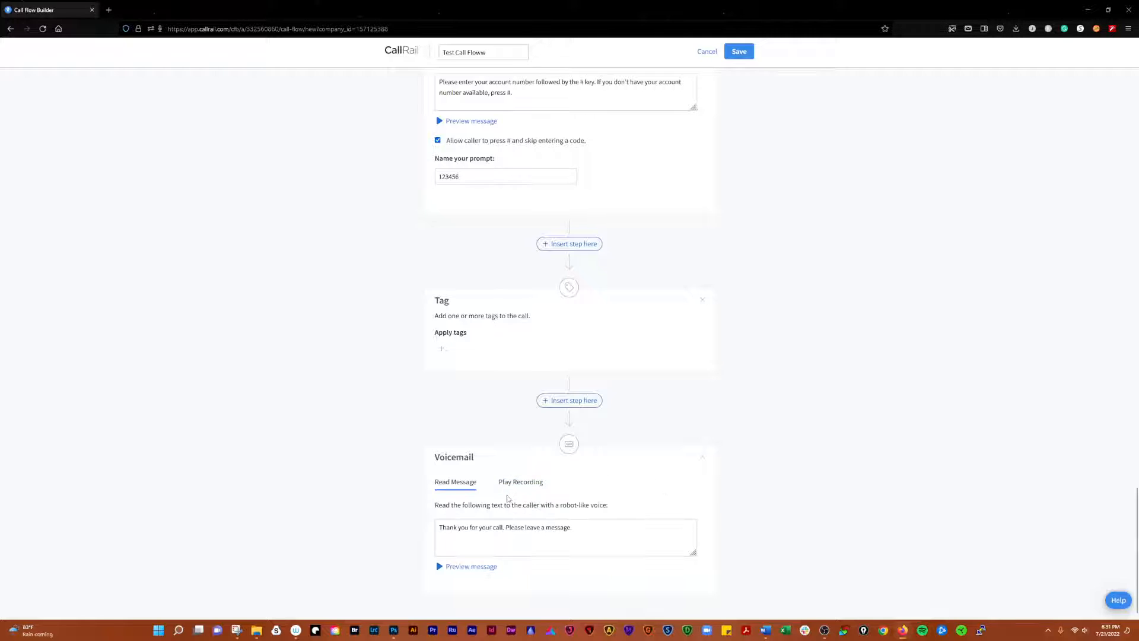
click(571, 397)
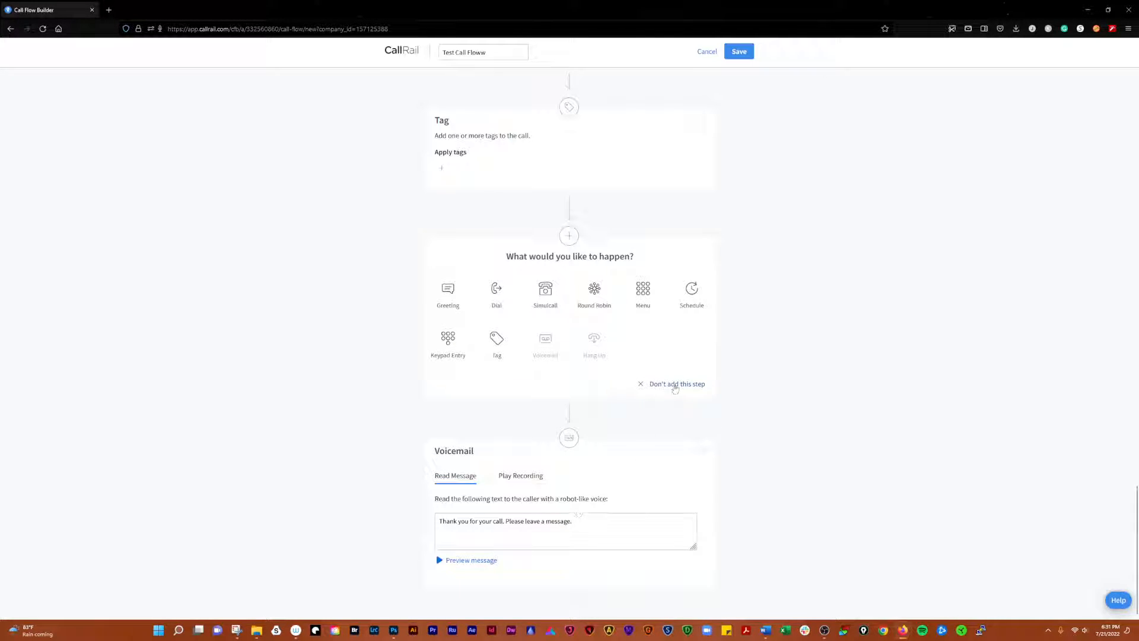
click(675, 384)
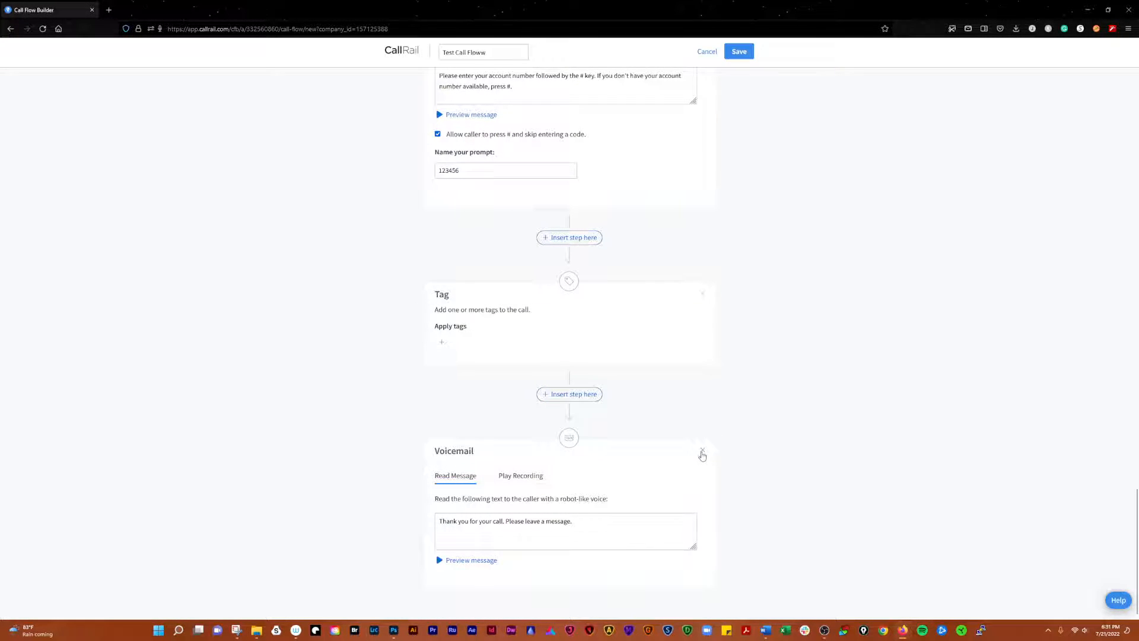
click(703, 452)
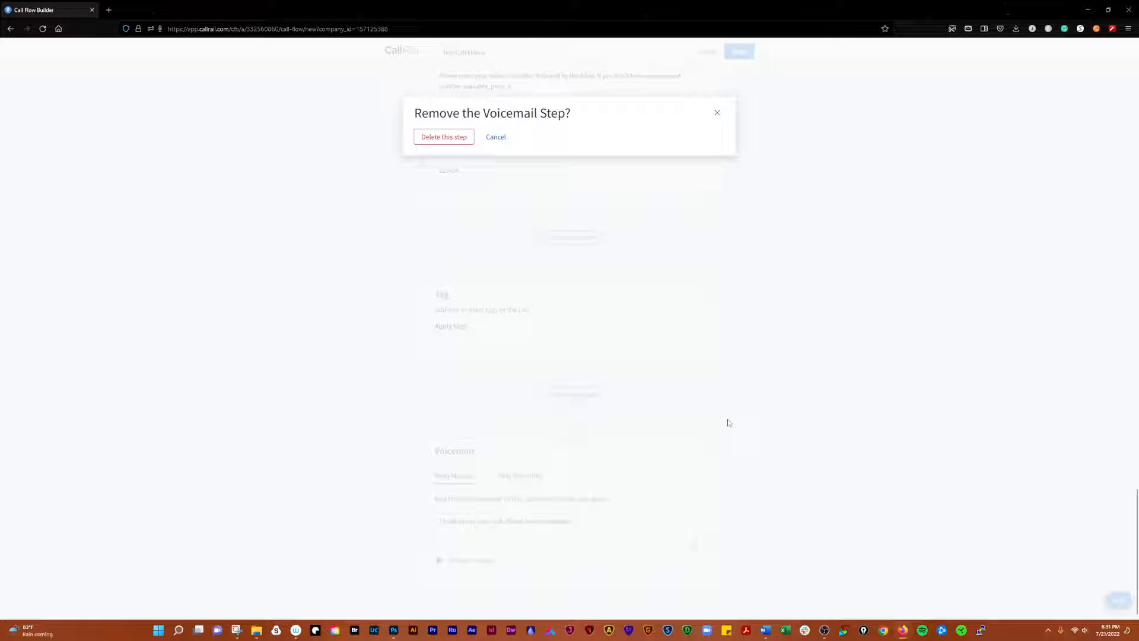
click(448, 137)
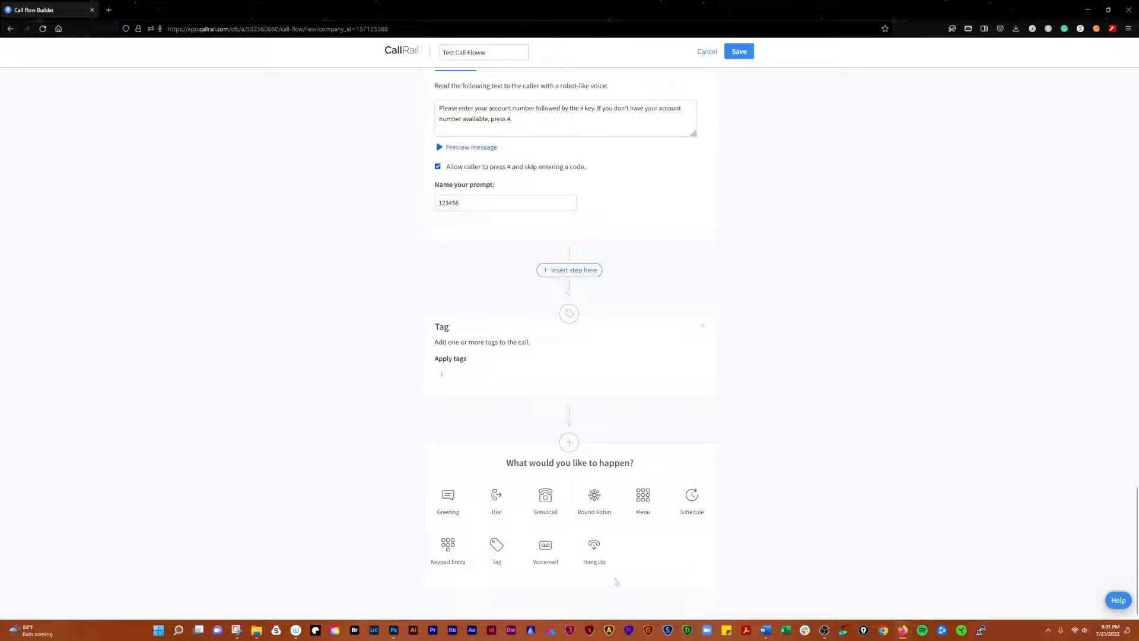
End the Test Call Floww with a Hang Up step
click(594, 549)
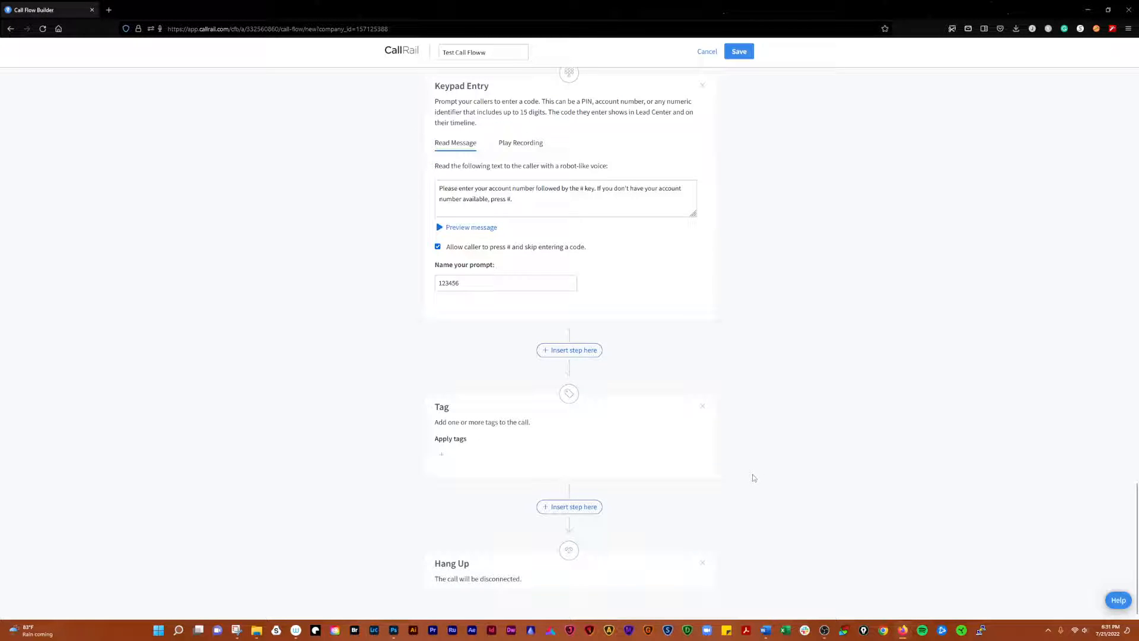
scroll(754, 477, up, 10)
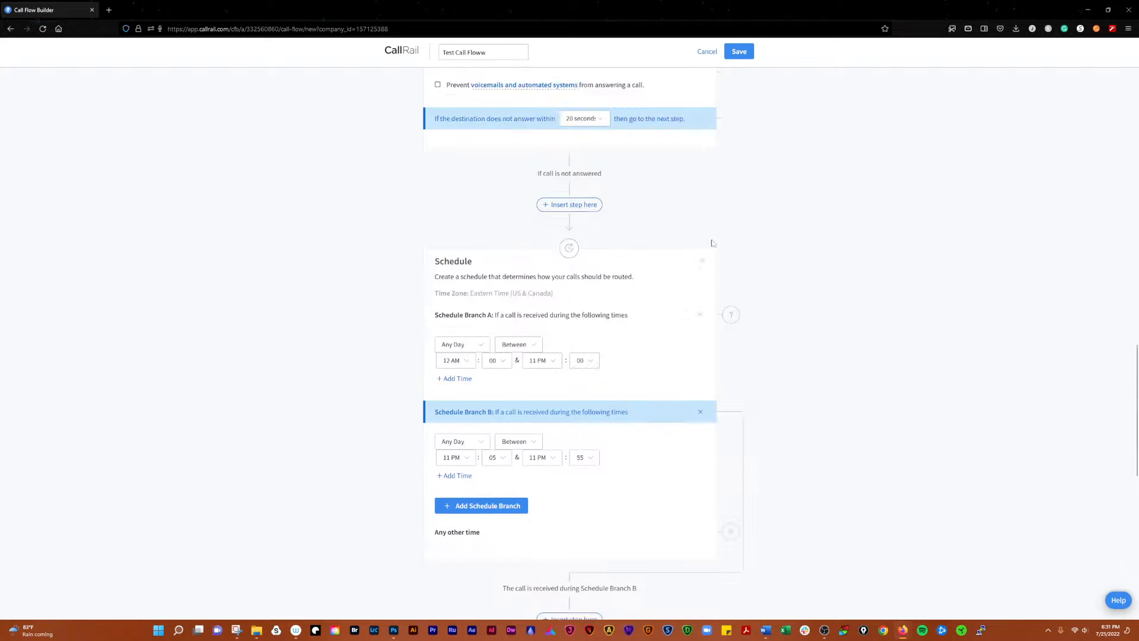
scroll(712, 243, up, 15)
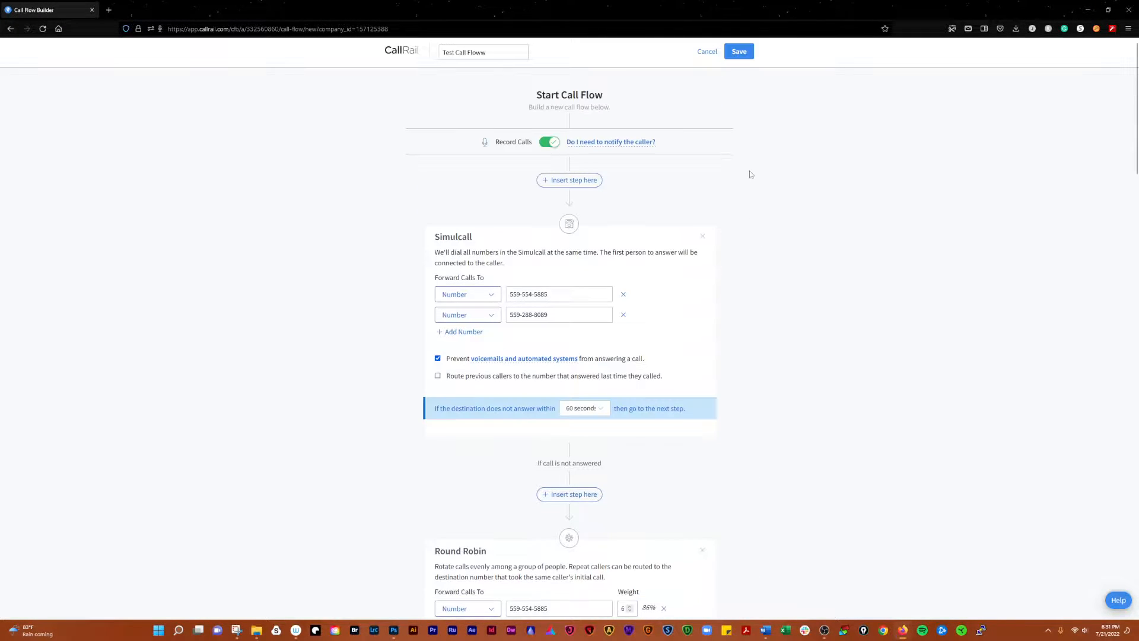
Attempt to save and activate the flow, dismiss the save error, then cancel the builder
click(739, 52)
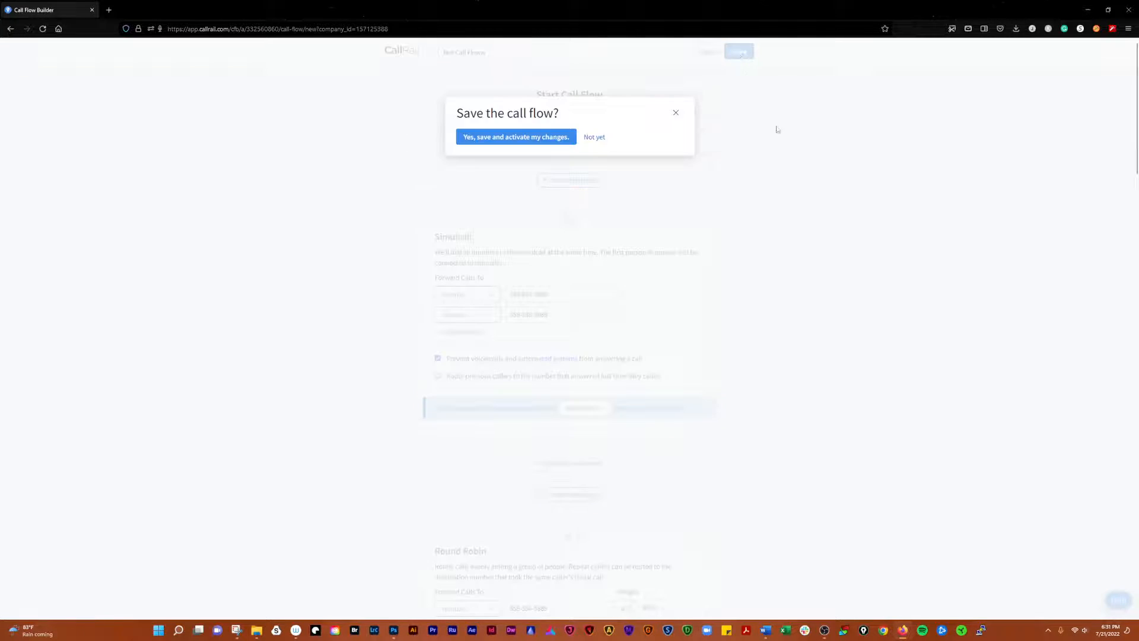
click(526, 138)
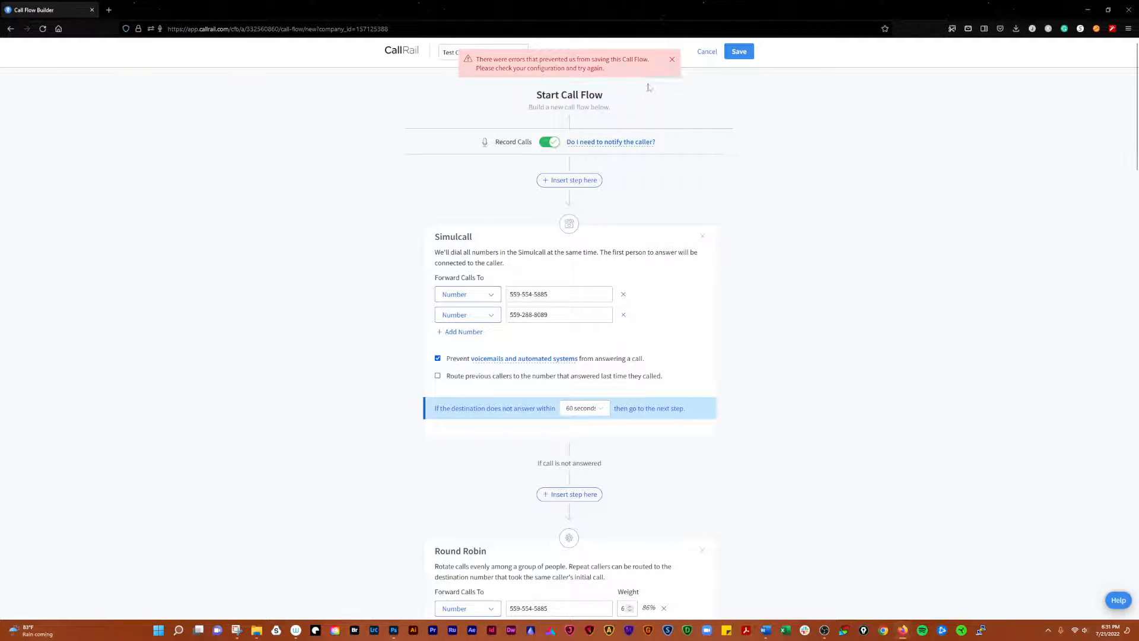
click(673, 62)
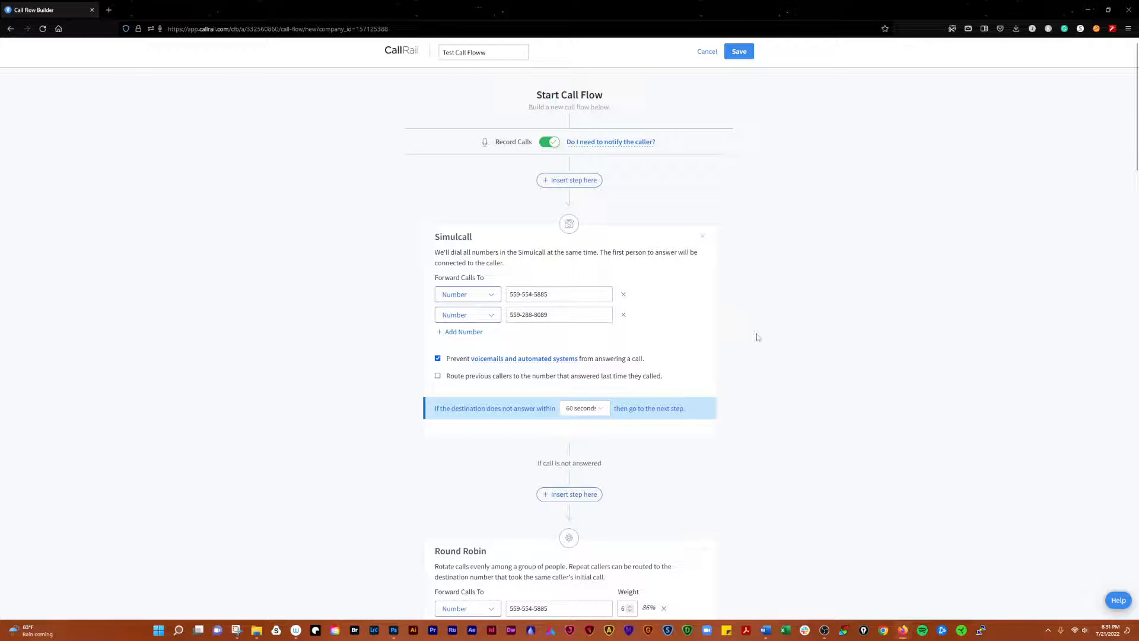
scroll(750, 343, down, 5)
scroll(760, 408, down, 15)
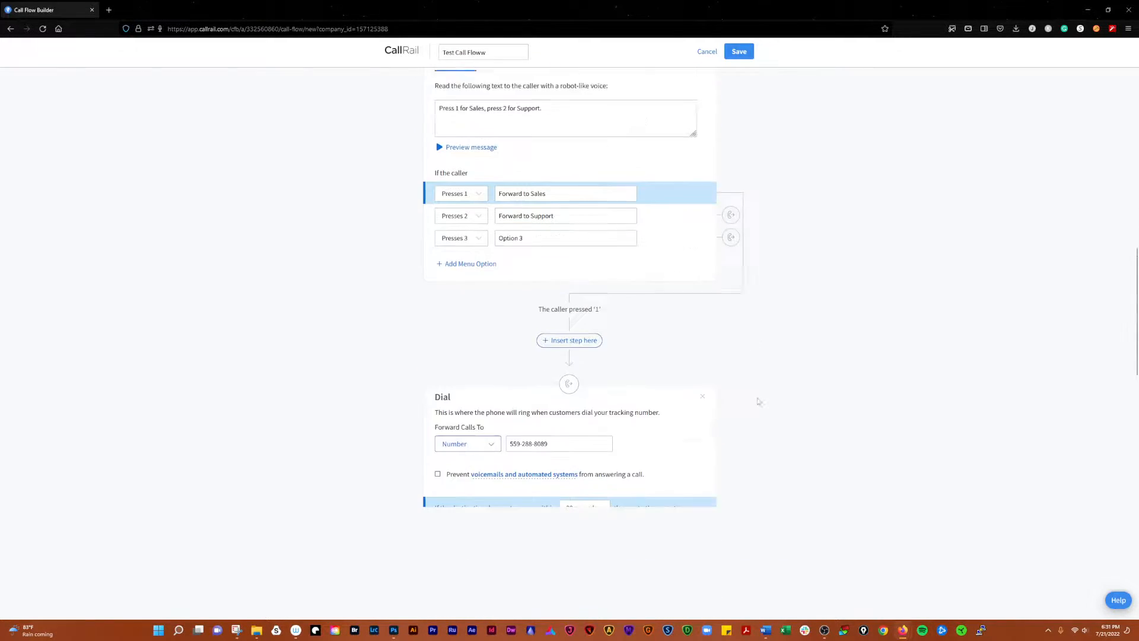
scroll(759, 400, up, 20)
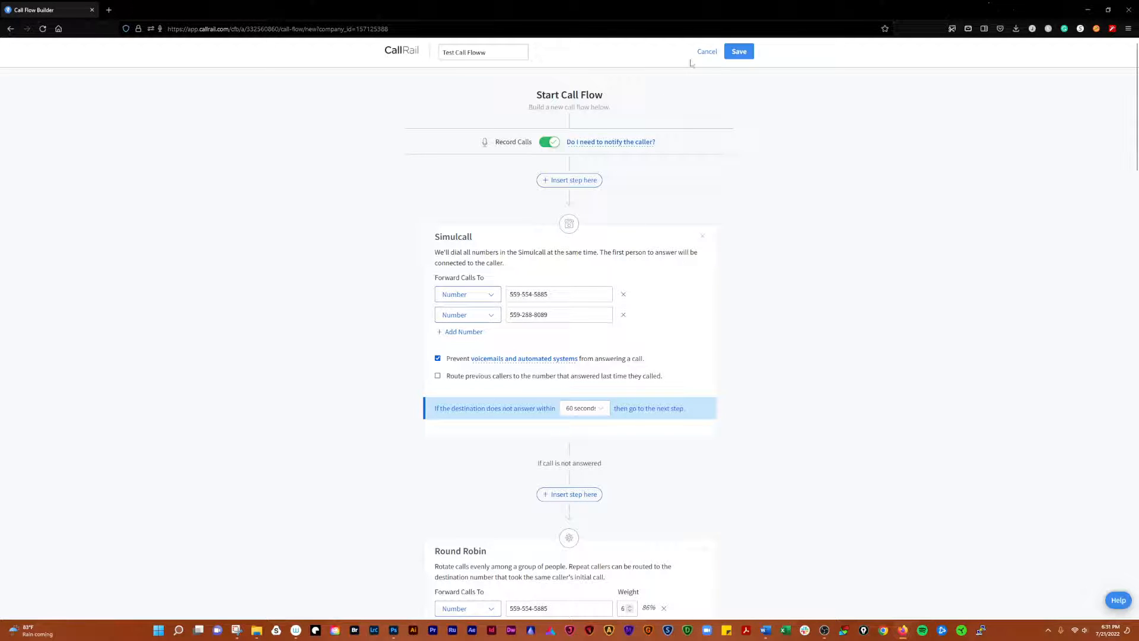
click(706, 52)
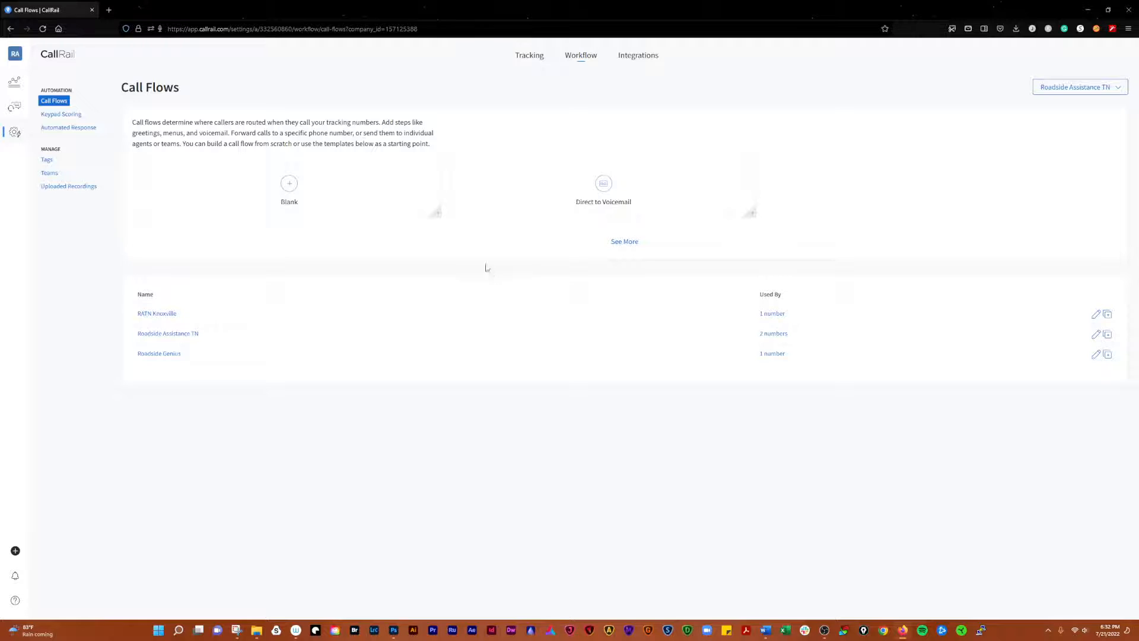
Start a Blank flow whose first Dial step forwards to a phone number, then save and activate it
click(289, 187)
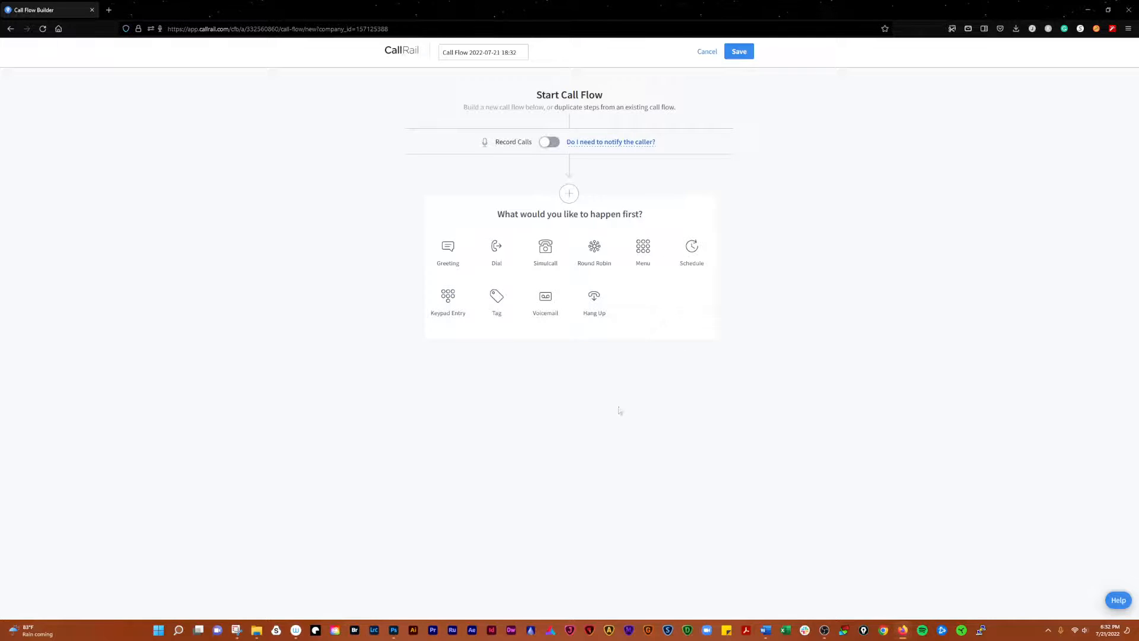
click(498, 252)
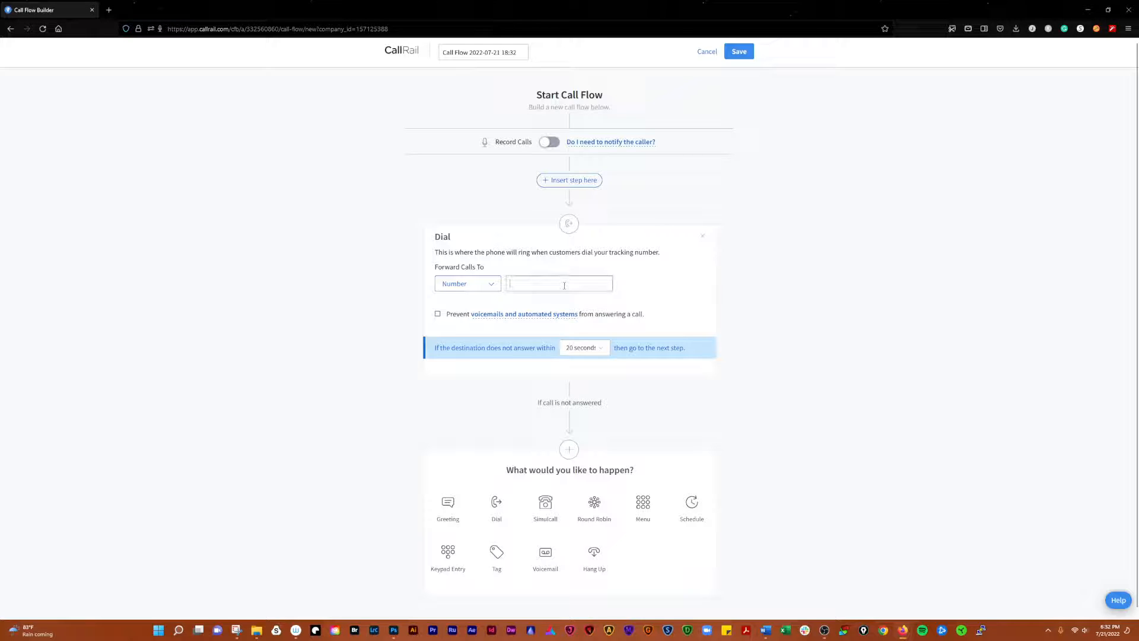
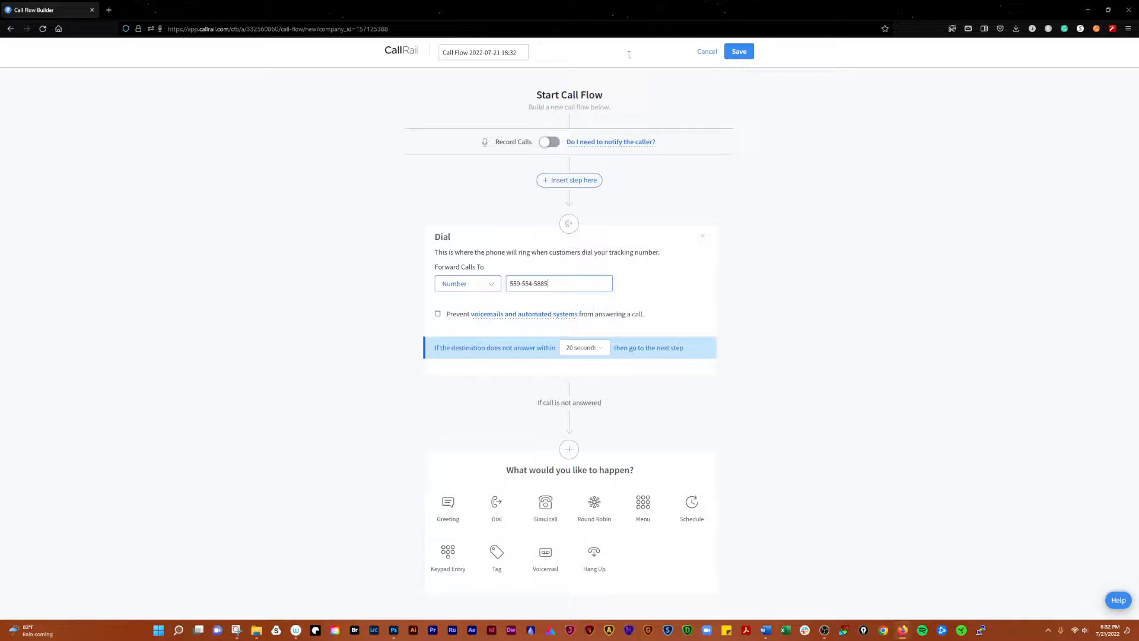
click(741, 53)
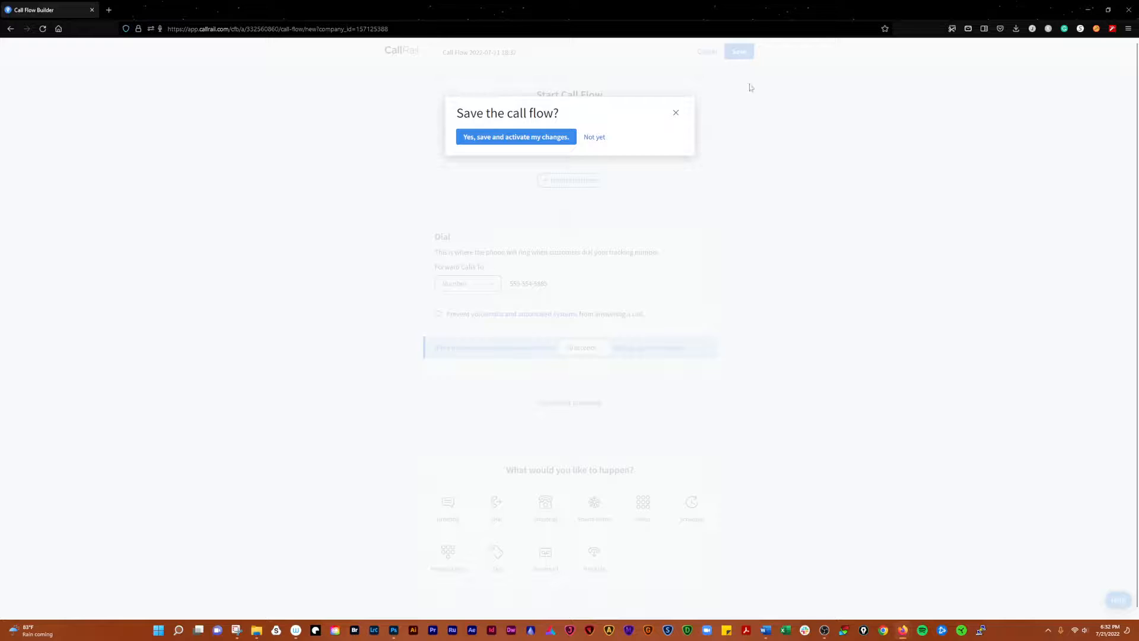
click(532, 140)
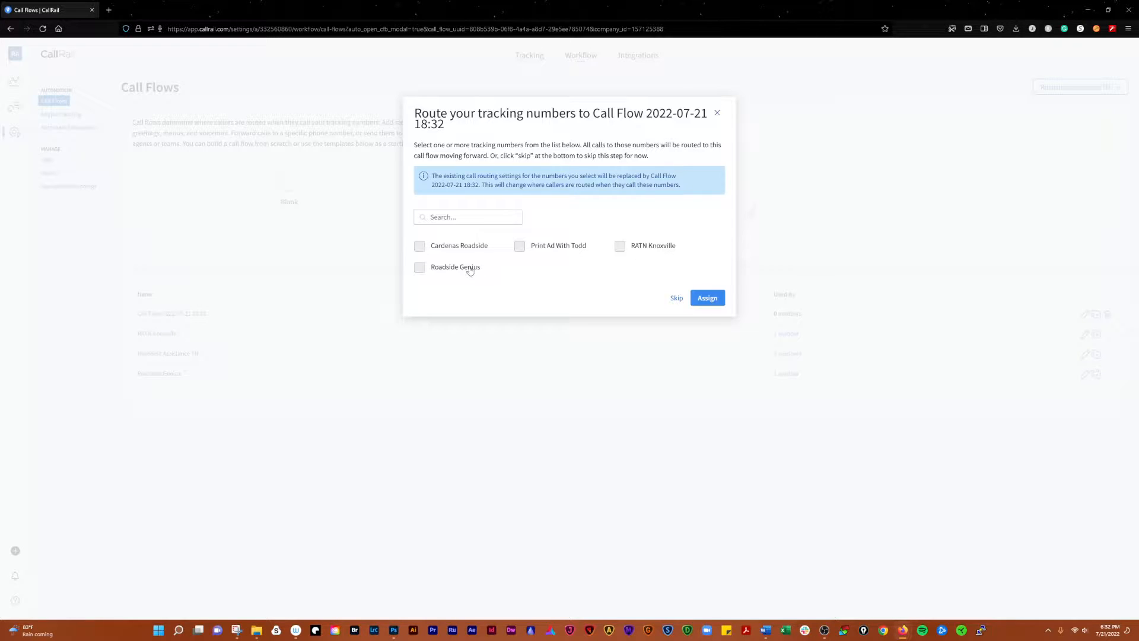
click(677, 299)
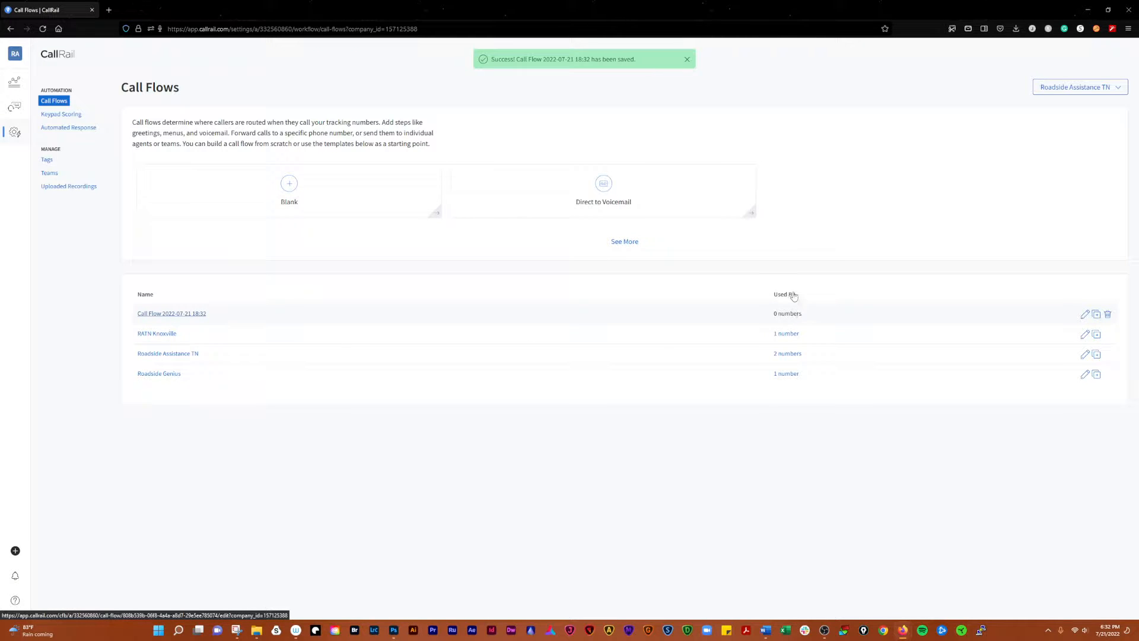
click(1108, 315)
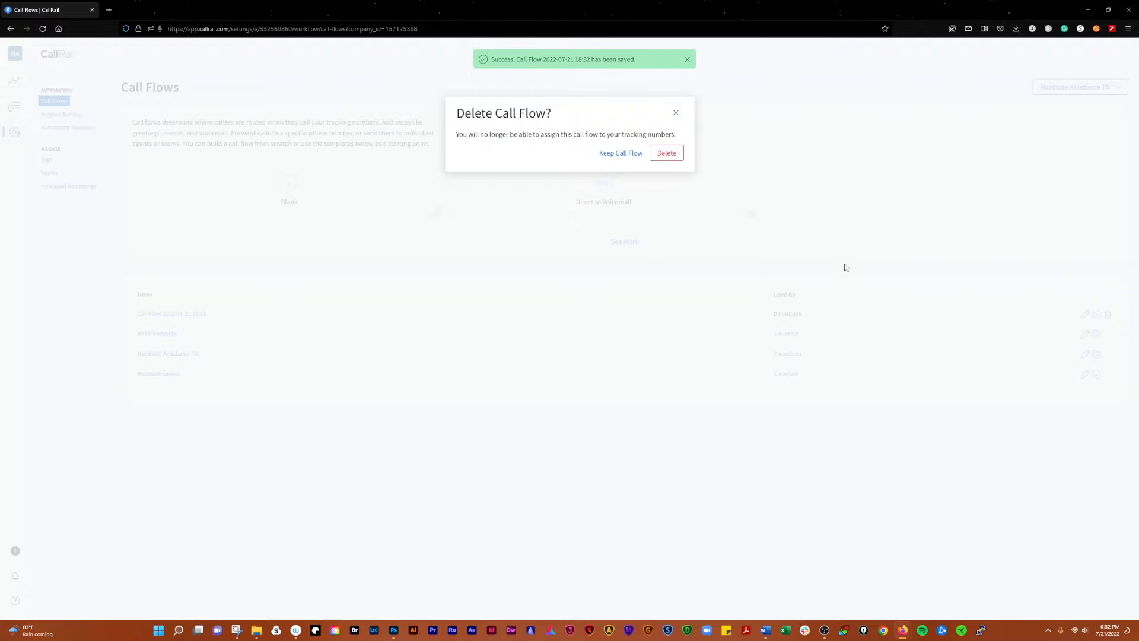
click(671, 155)
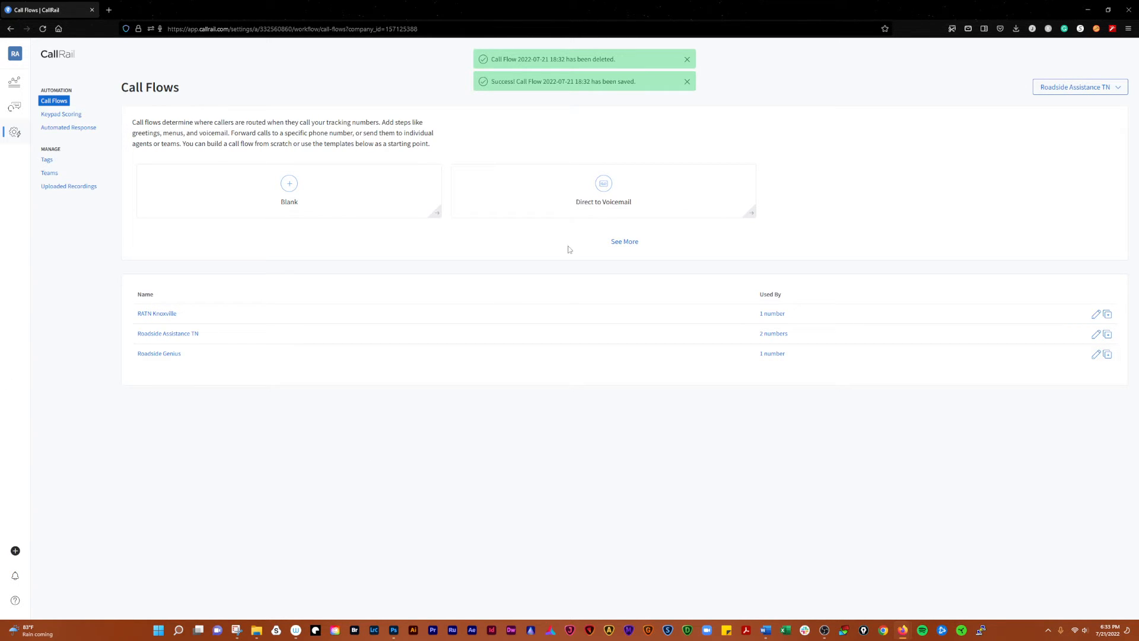
click(687, 82)
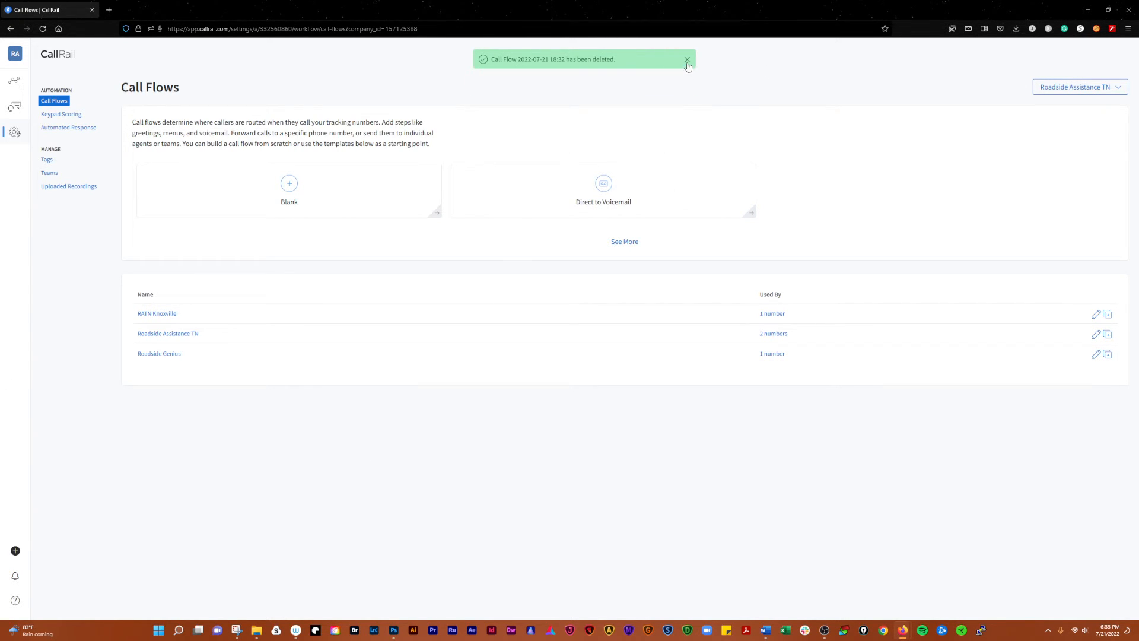
click(688, 60)
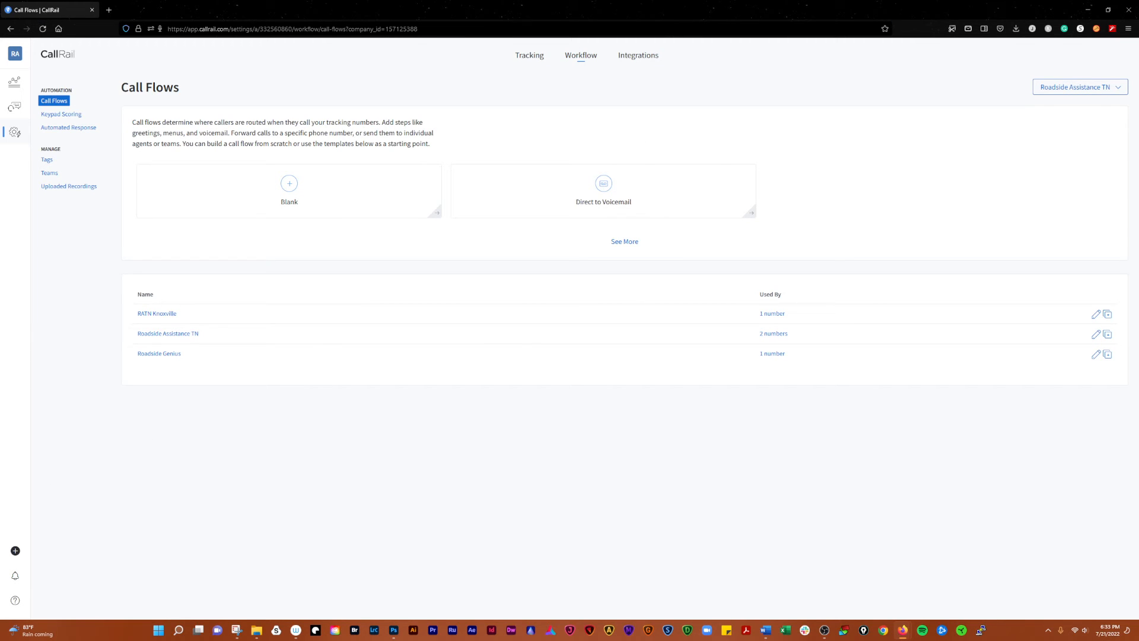